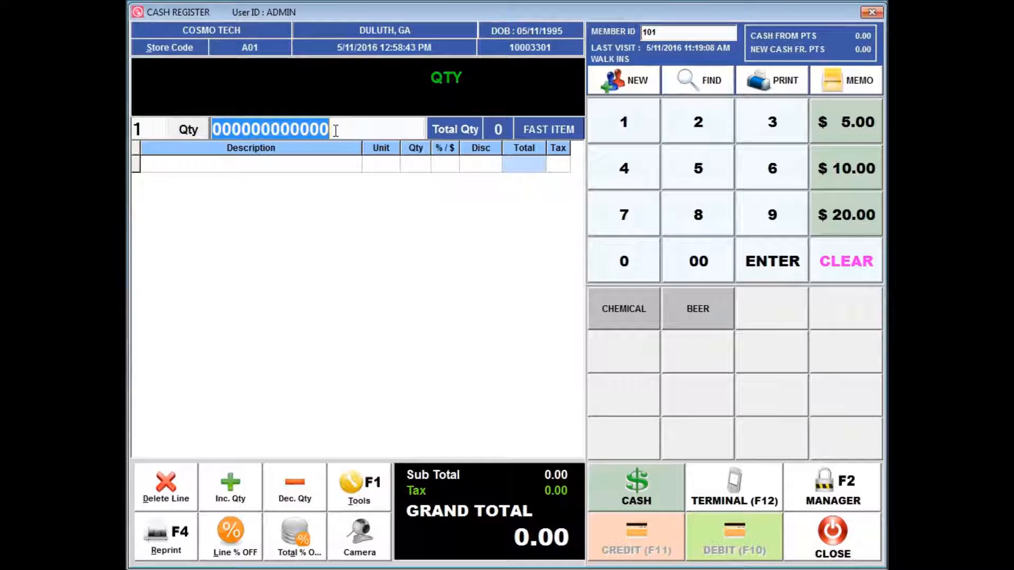
Step: Look up items starting with H and add H PERM YAKI 10, 8 #1B, 8 #1B/RED, 8 #2 and two H SUPER BULK 14 to the sale
text(H)
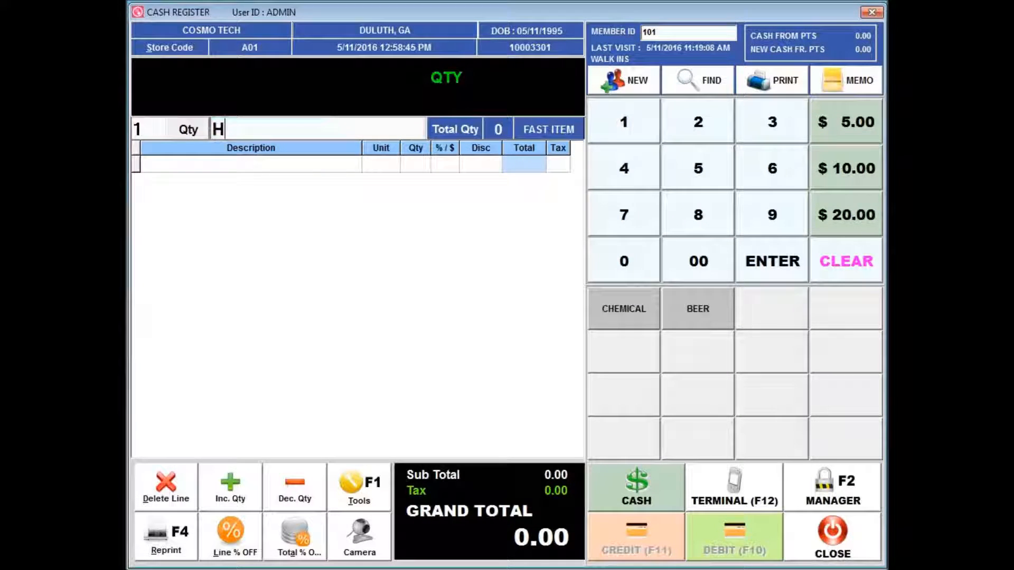
key(Return)
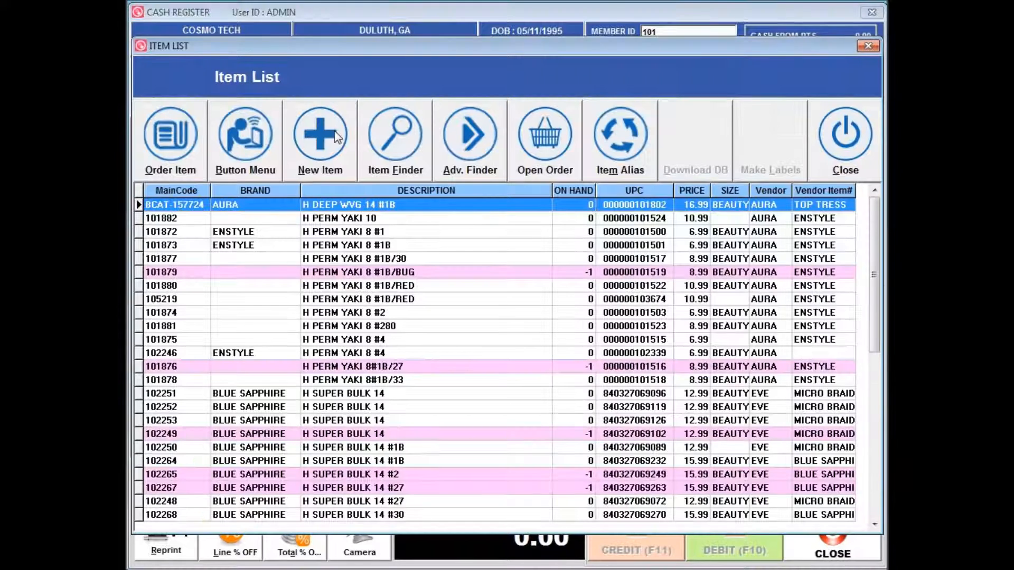
click(356, 218)
click(363, 244)
click(361, 299)
click(362, 312)
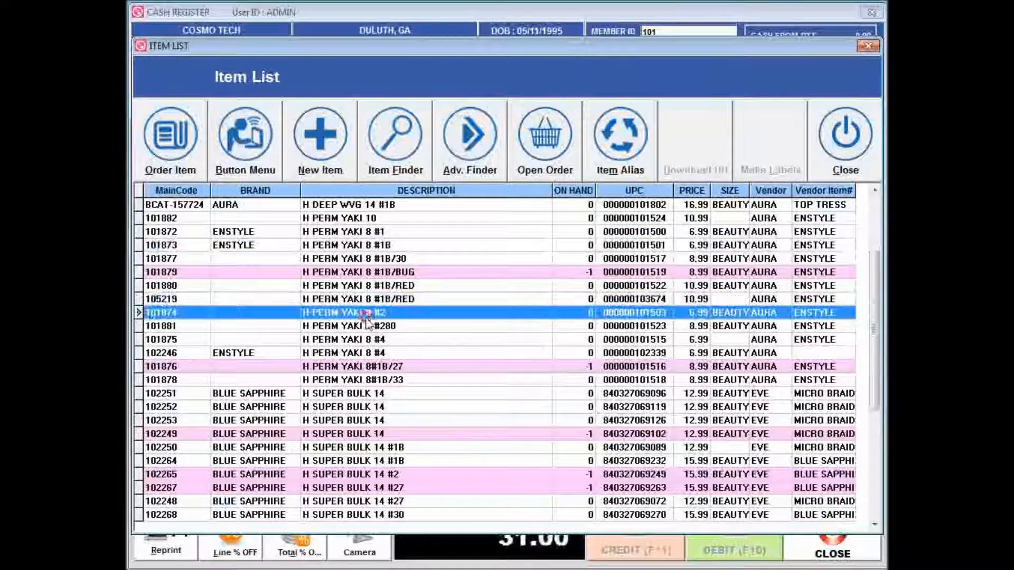
click(363, 394)
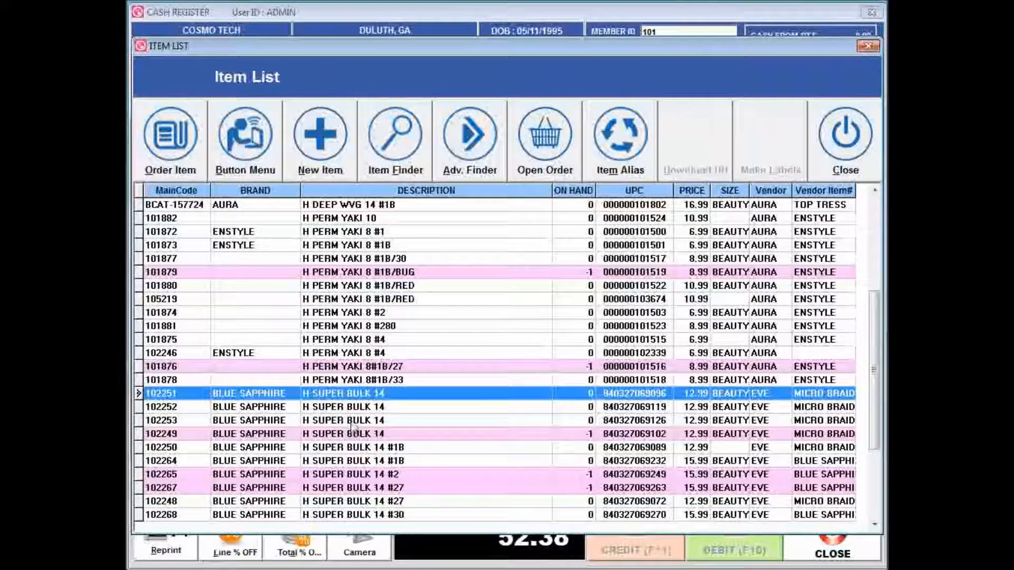
click(352, 421)
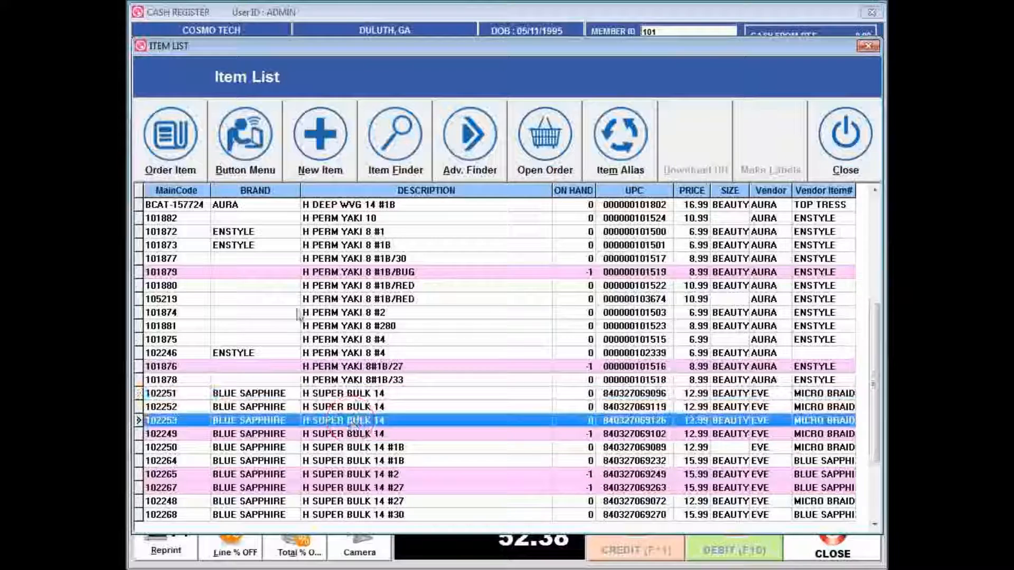
click(174, 150)
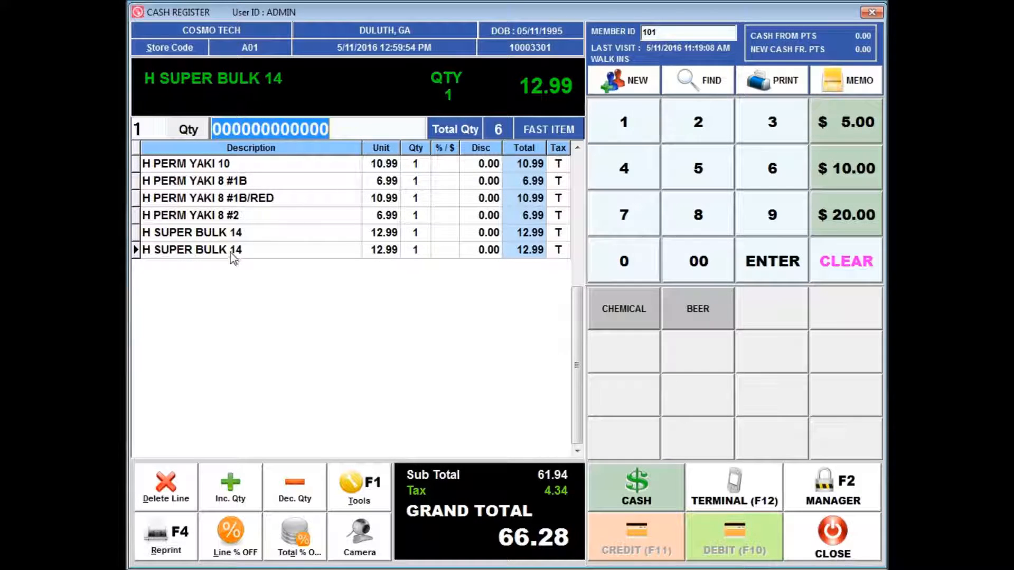
Step: Delete the second H SUPER BULK 14 line from the sale
click(196, 252)
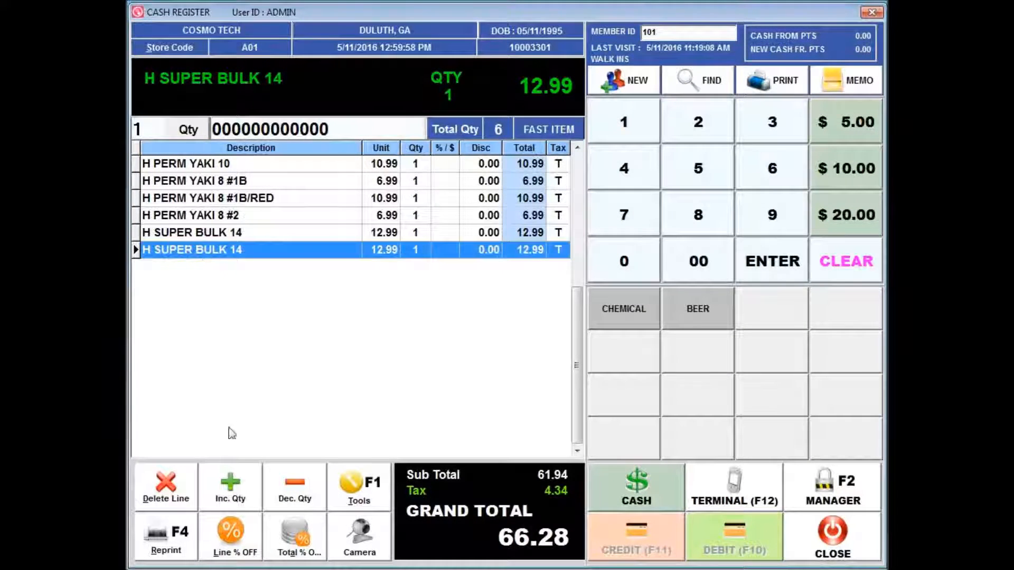
click(162, 499)
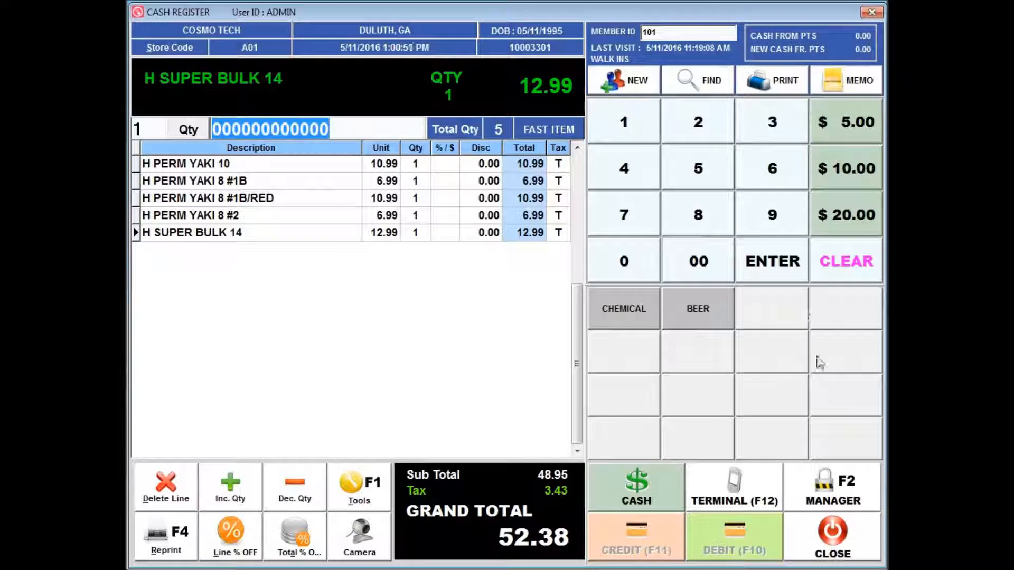
Step: Add a BEER item priced 7.00 and increase its quantity to 2
click(637, 215)
click(697, 264)
click(697, 312)
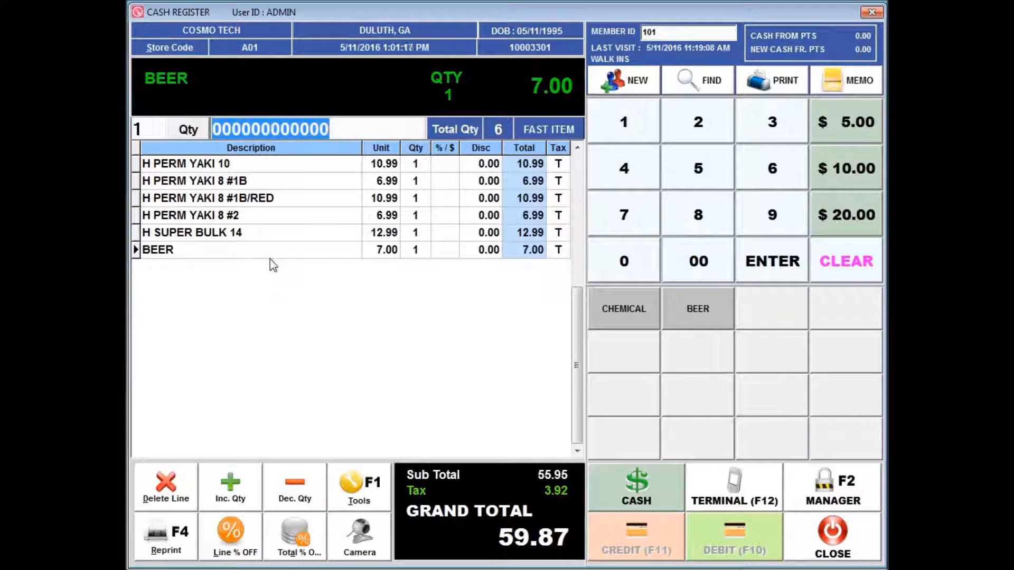
click(238, 497)
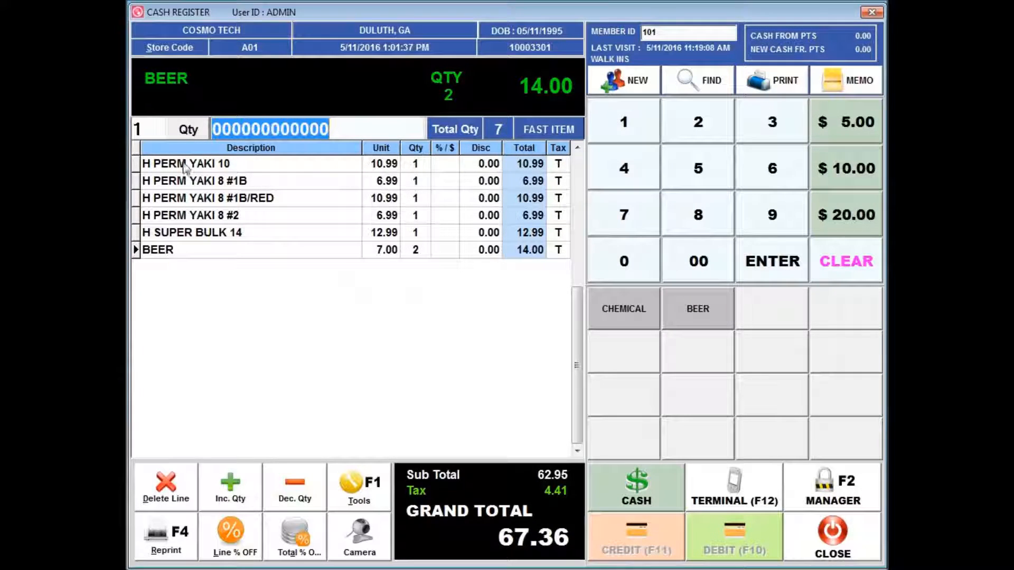
Step: Set the order quantity to 20
click(187, 131)
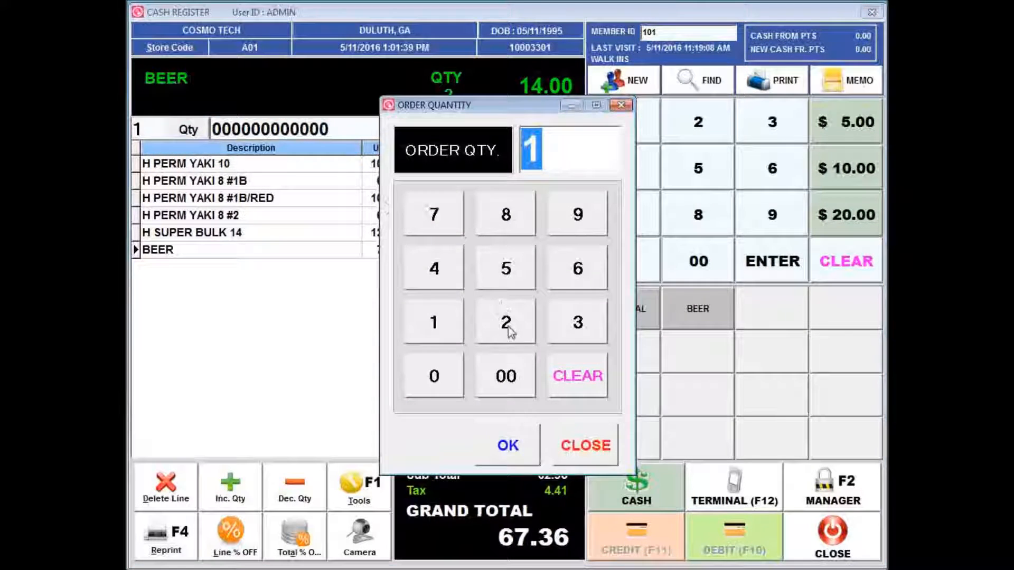
click(507, 325)
click(446, 378)
click(489, 443)
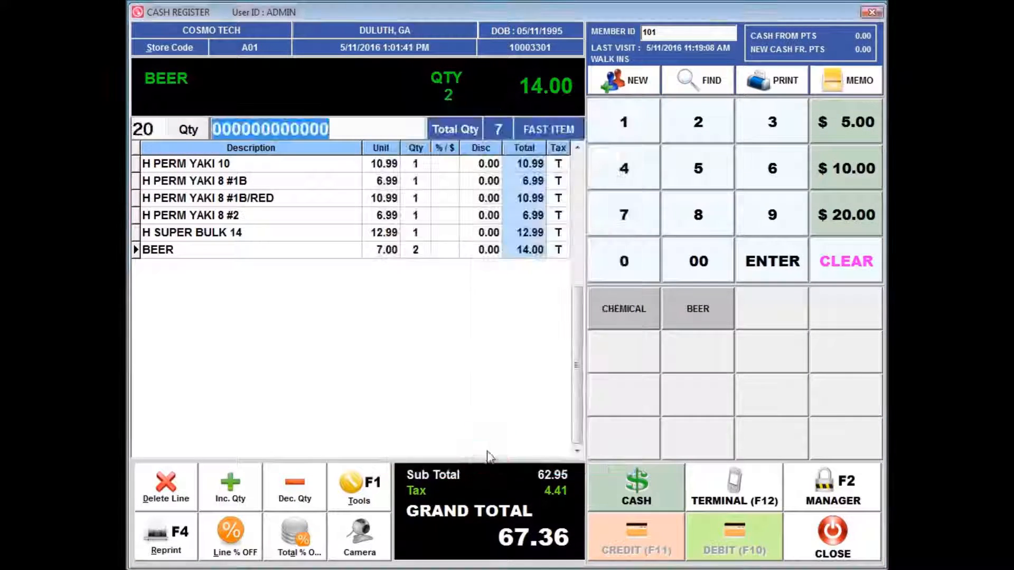
click(415, 252)
click(188, 129)
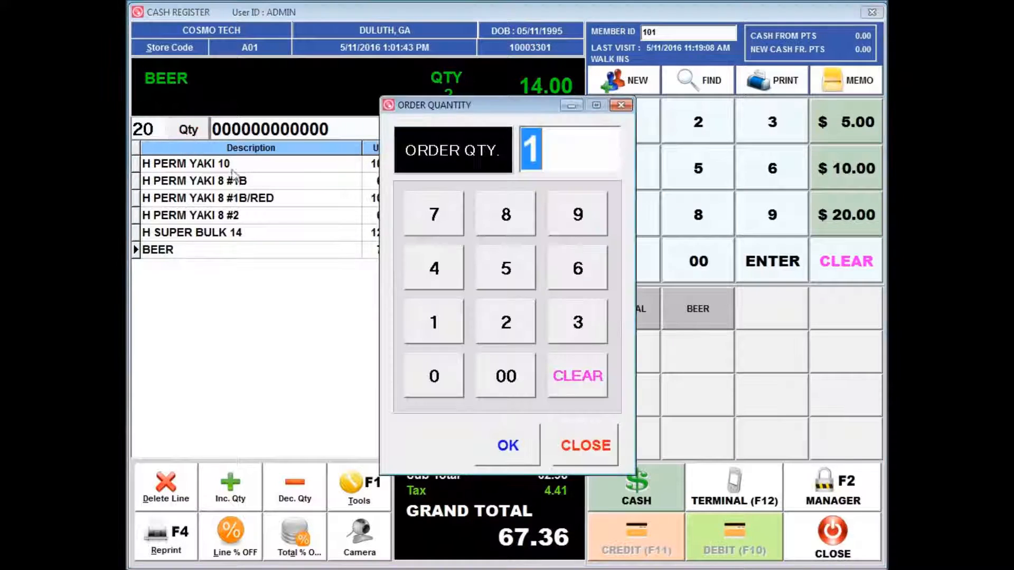
click(498, 333)
click(443, 381)
click(504, 443)
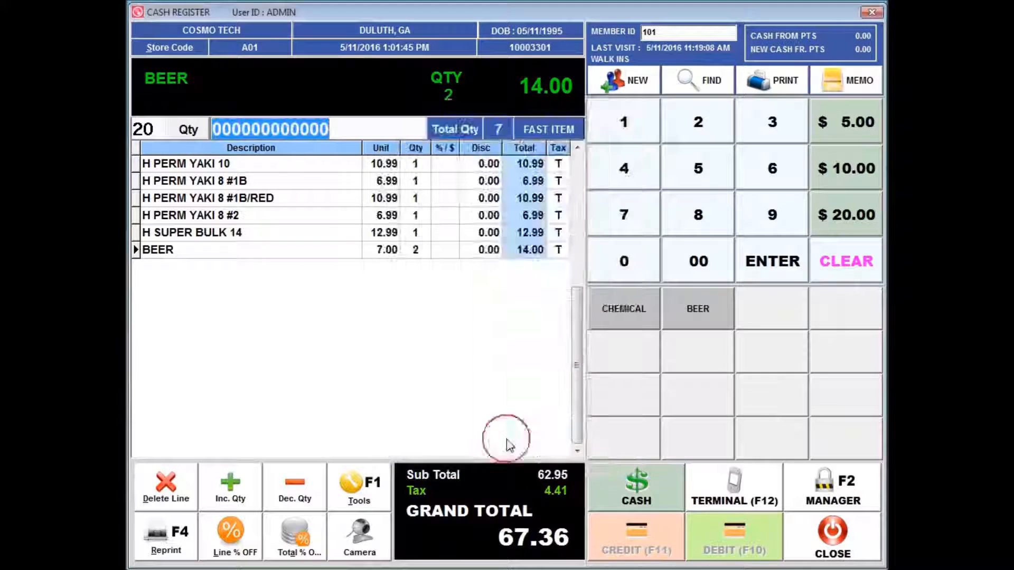
click(575, 252)
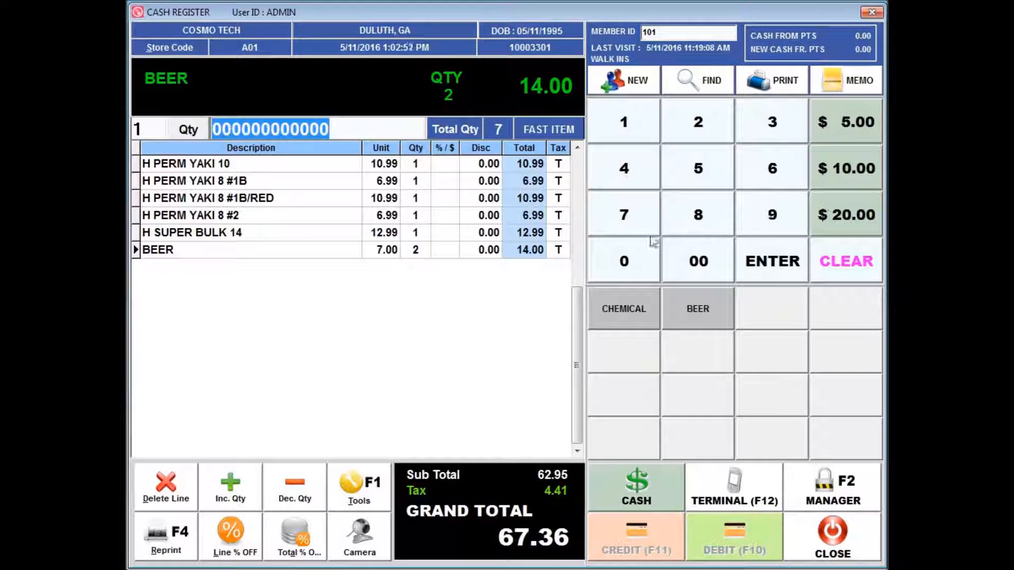
Step: Set the order quantity to 20 and add a CHEMICAL item priced 7.00
click(188, 133)
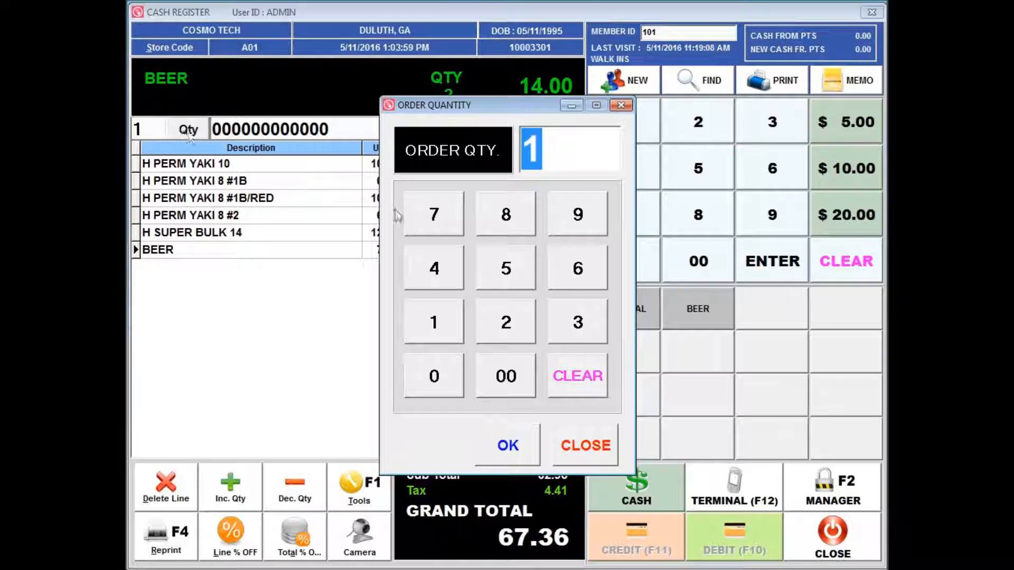
click(507, 320)
click(439, 376)
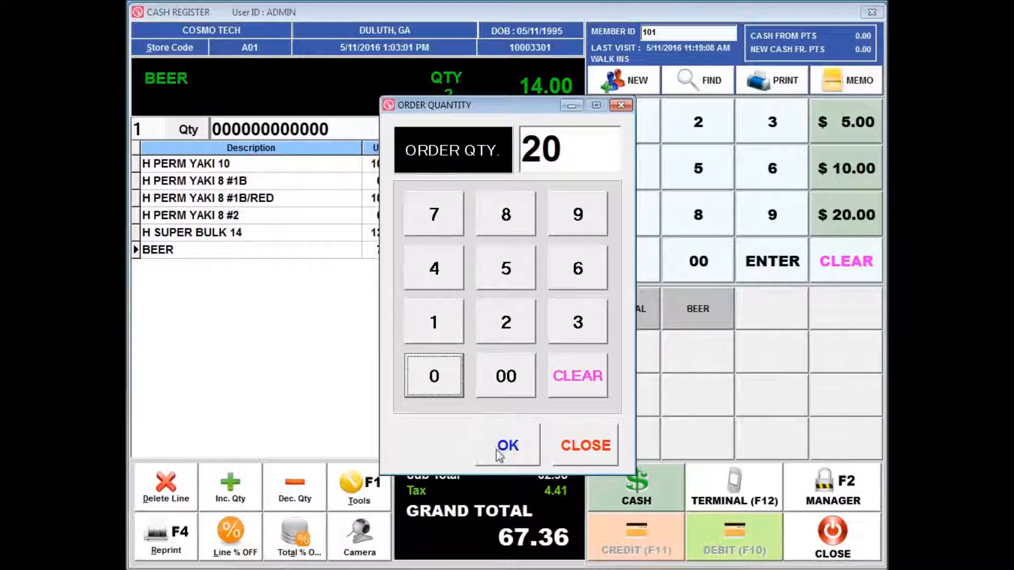
click(501, 448)
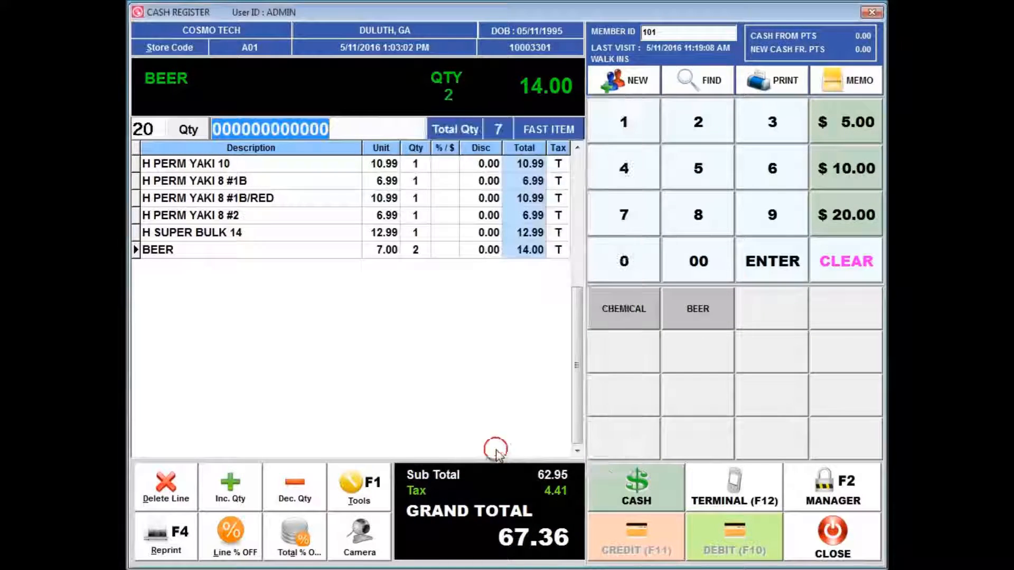
click(628, 217)
click(696, 267)
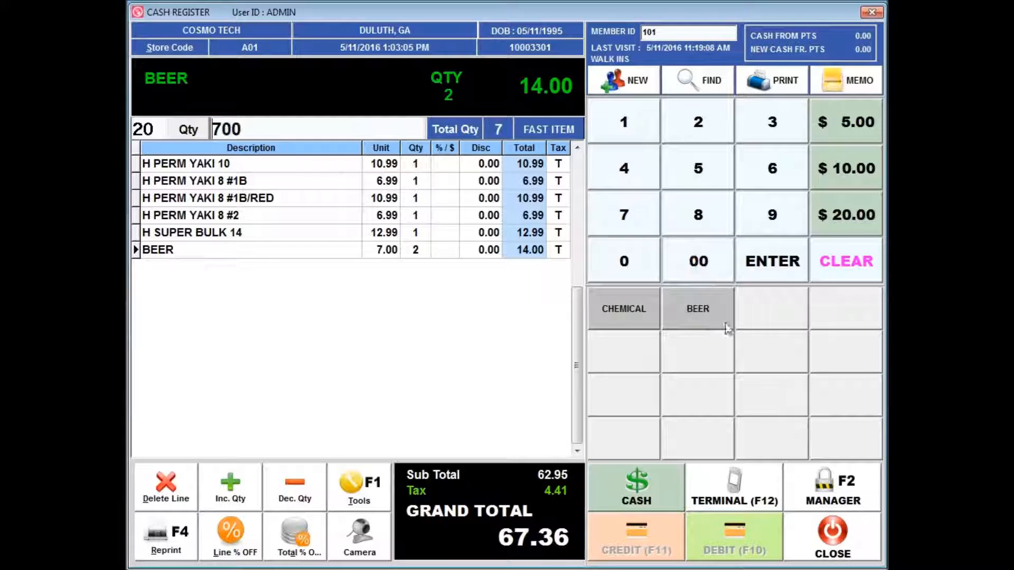
click(635, 310)
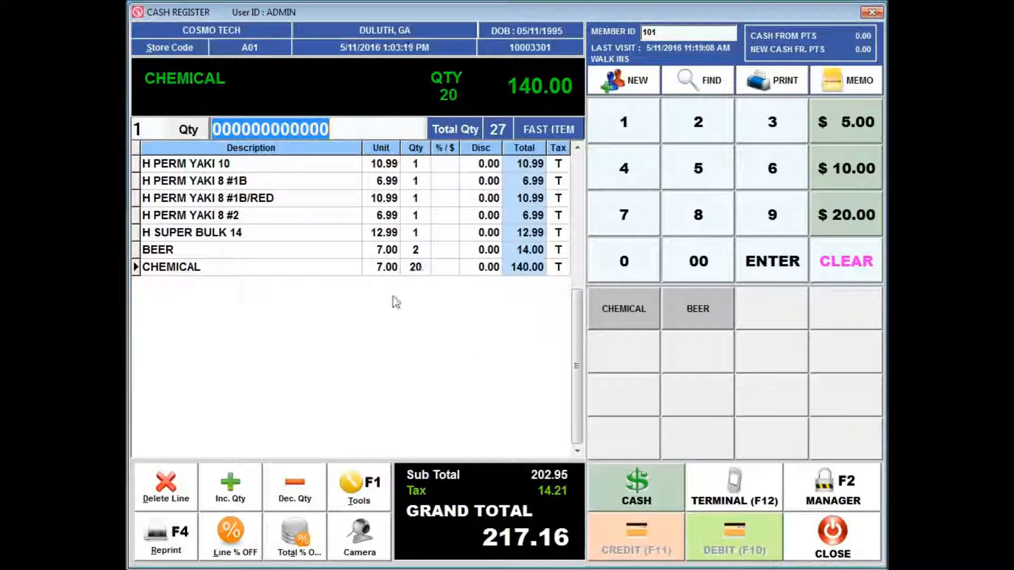
Step: Decrease the CHEMICAL line's quantity by one
click(335, 270)
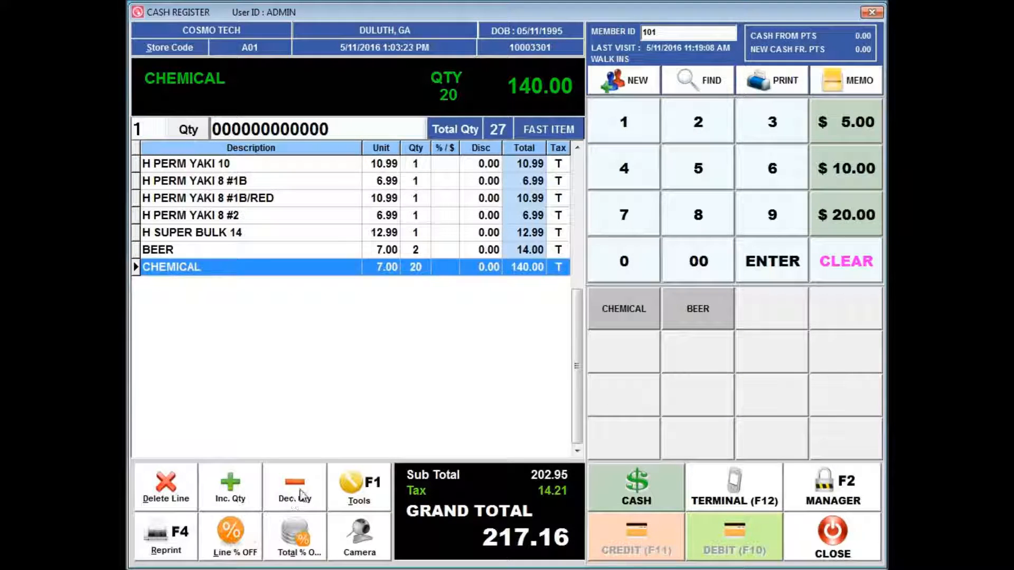
click(300, 495)
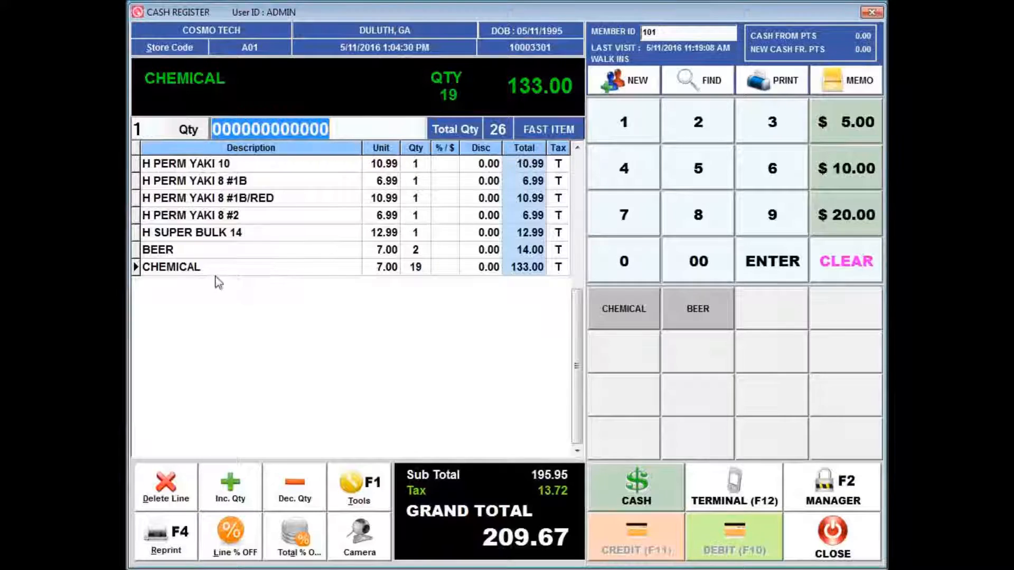
Step: Apply a 10% line discount to the CHEMICAL line
click(208, 267)
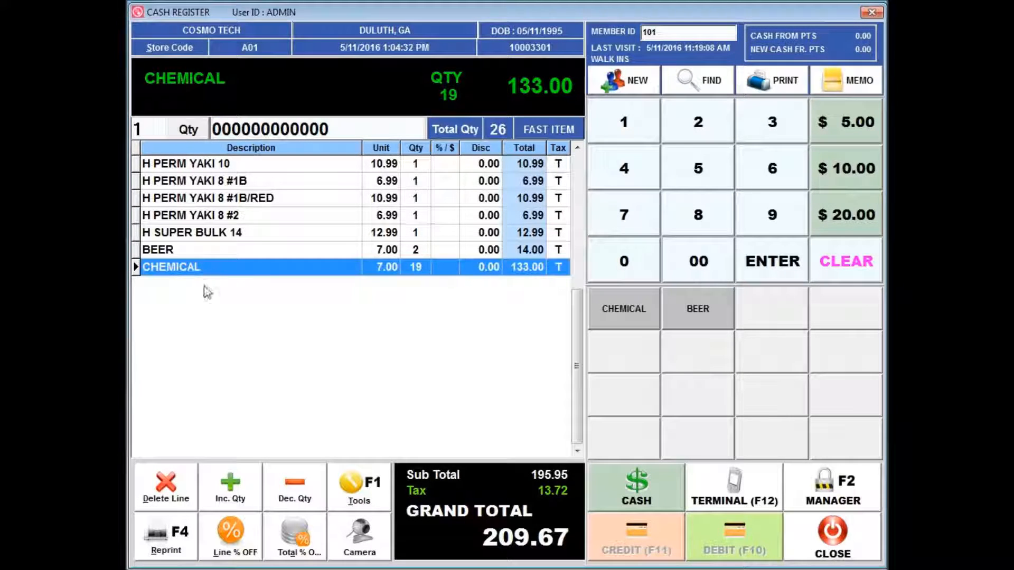
click(245, 554)
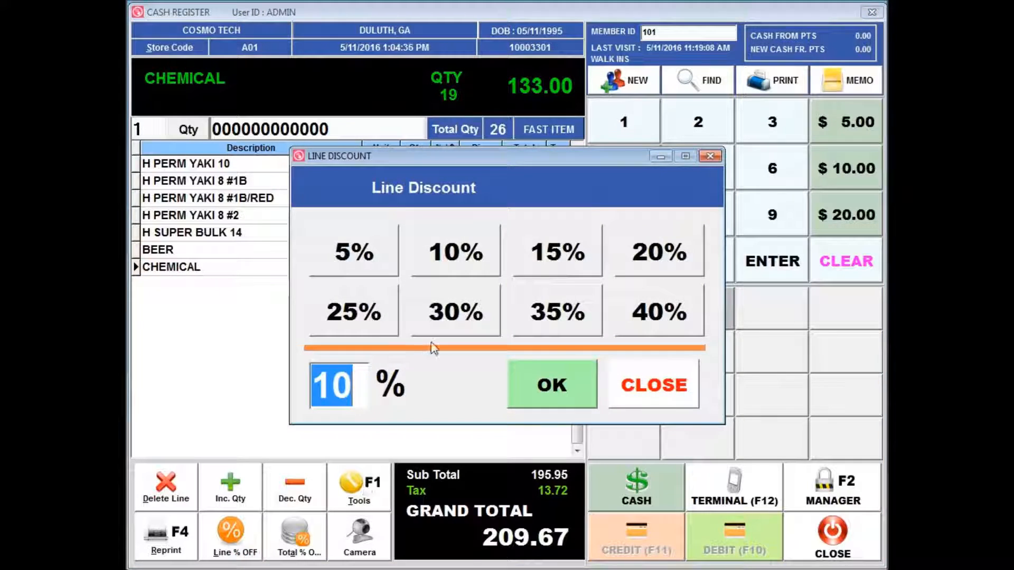
click(442, 251)
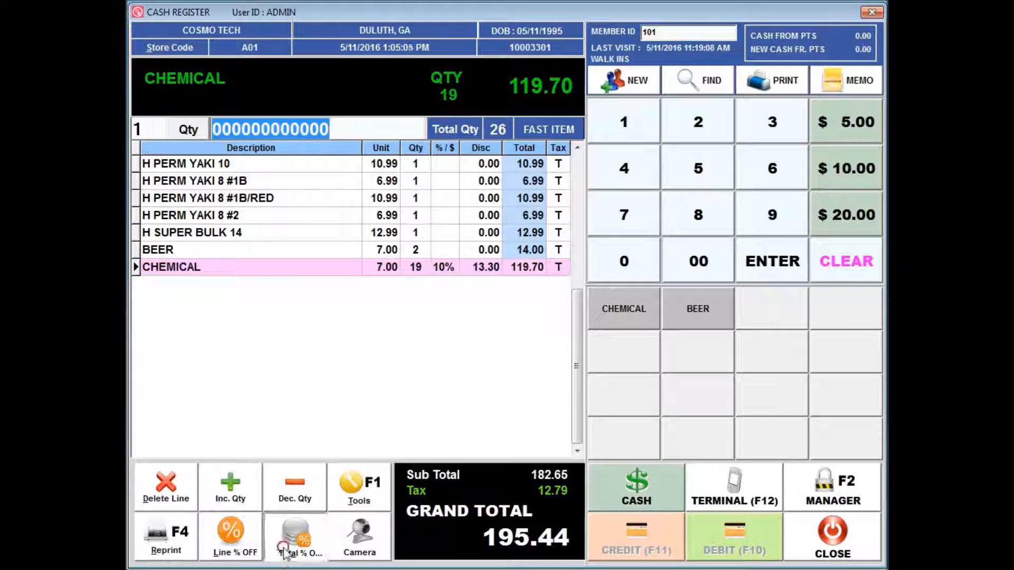
Step: Apply a 30% total discount to the sale
click(295, 537)
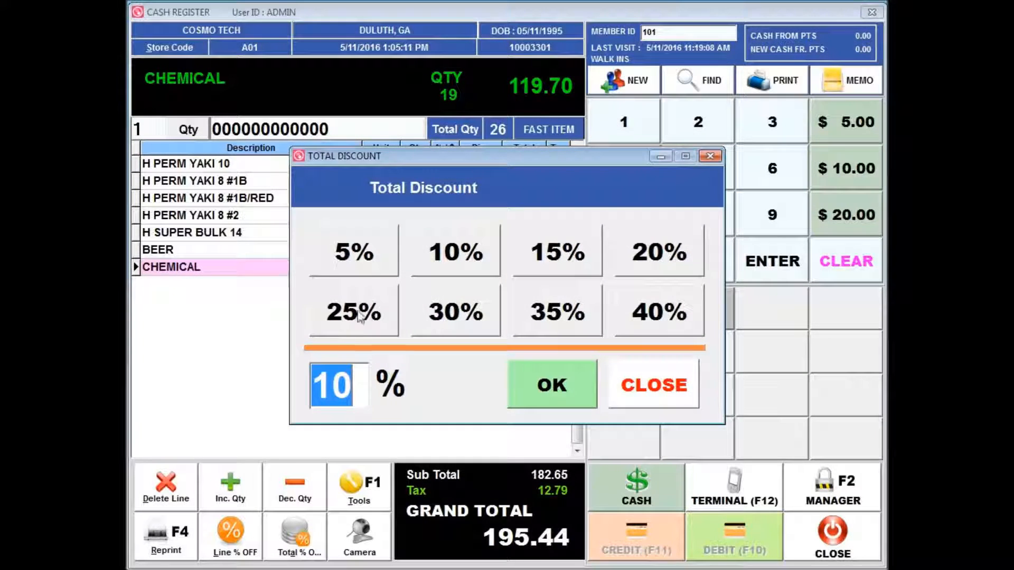
click(453, 309)
click(550, 385)
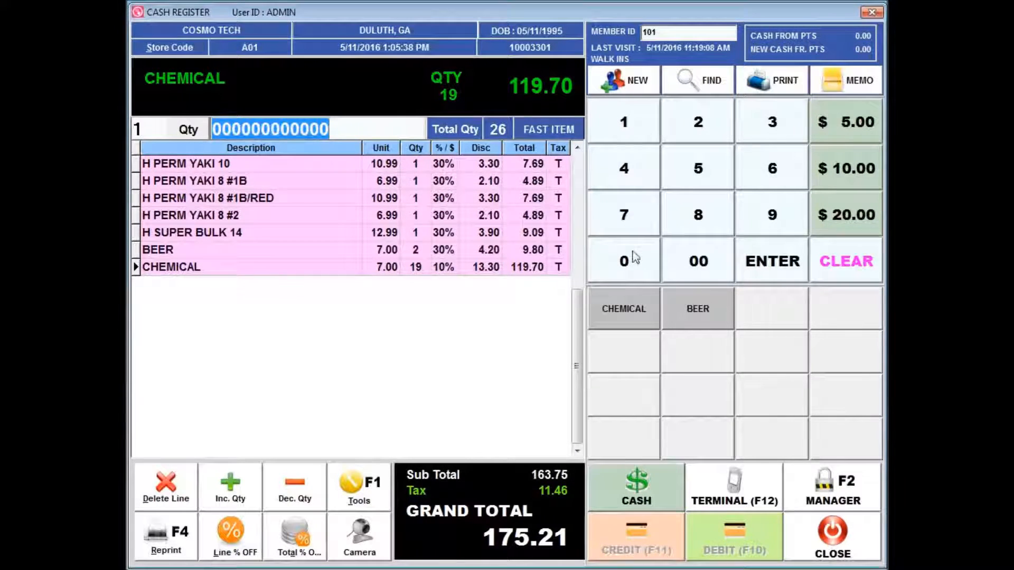
Step: Add another CHEMICAL item priced 7.00 to the sale
click(626, 231)
click(694, 267)
click(659, 310)
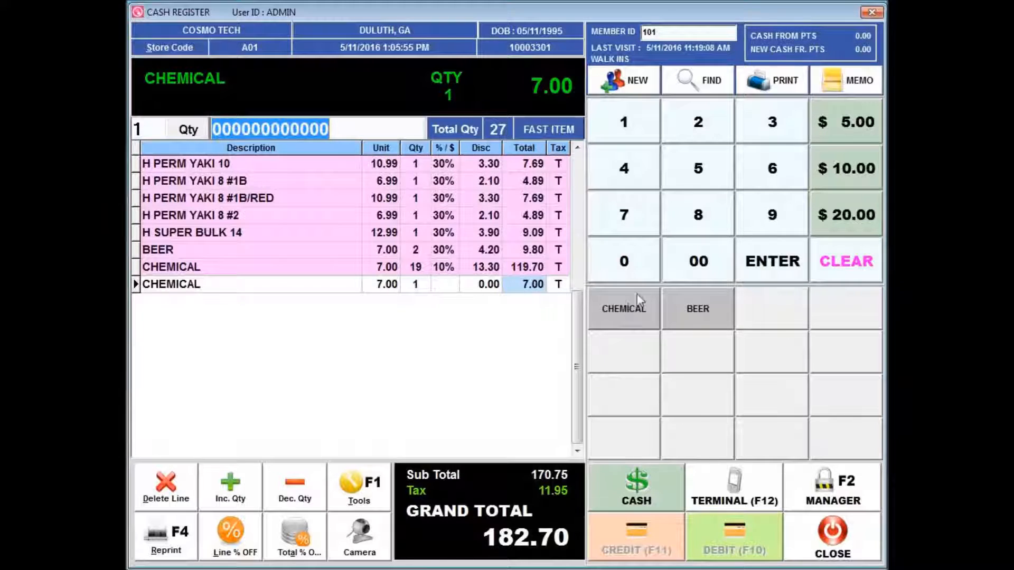
Step: Open the Z Report from the cashier tools and dismiss the cash drawer notice
click(361, 489)
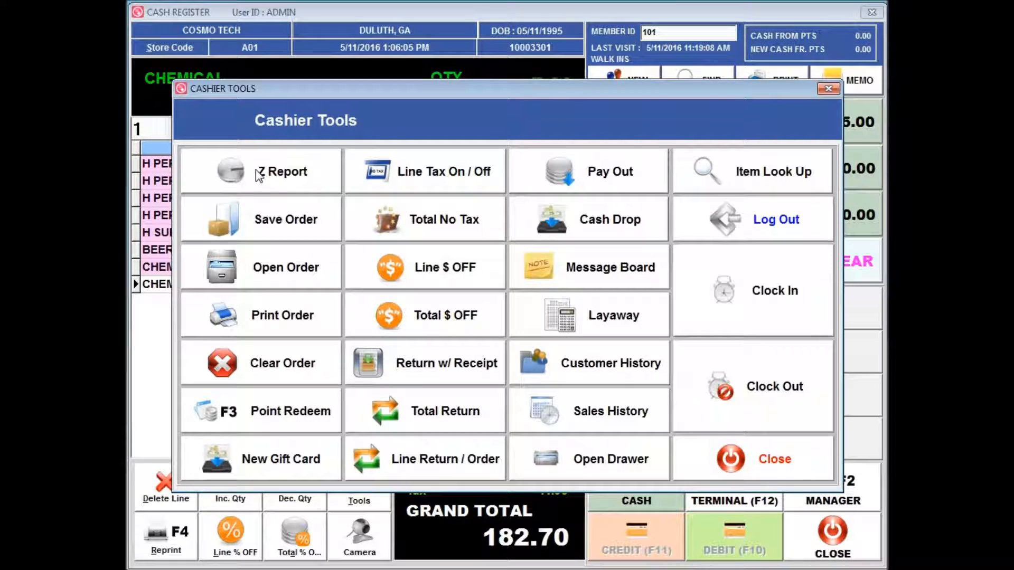
click(273, 169)
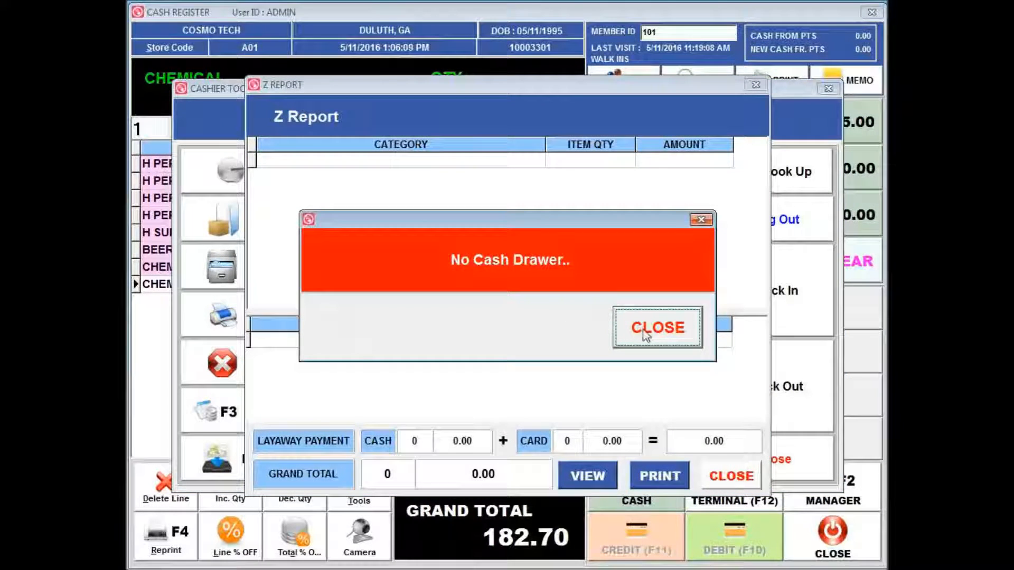
click(644, 333)
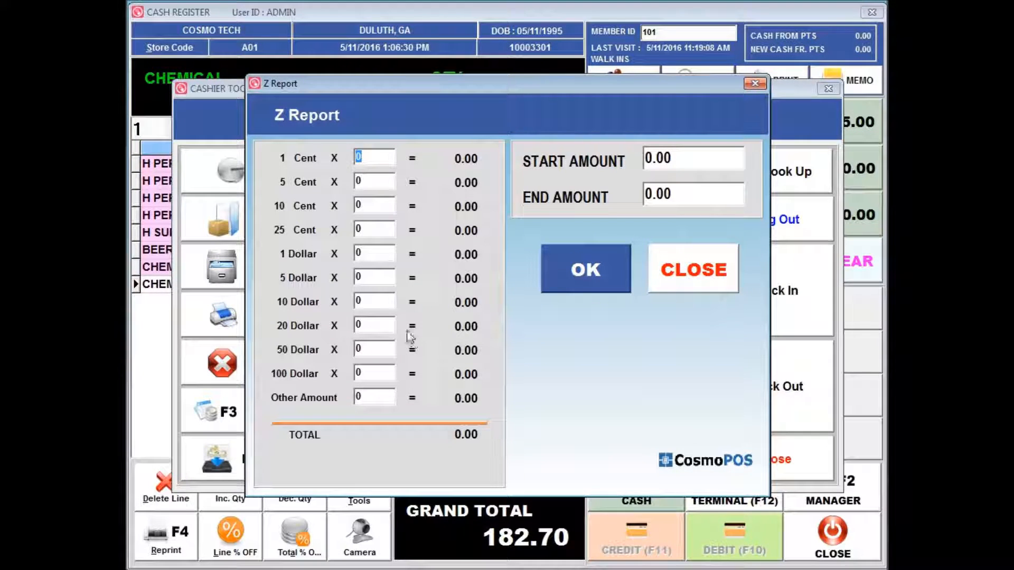
Step: Enter a start amount of 100 and a count of 5 one-dollar bills in the Z Report
click(691, 158)
text(100)
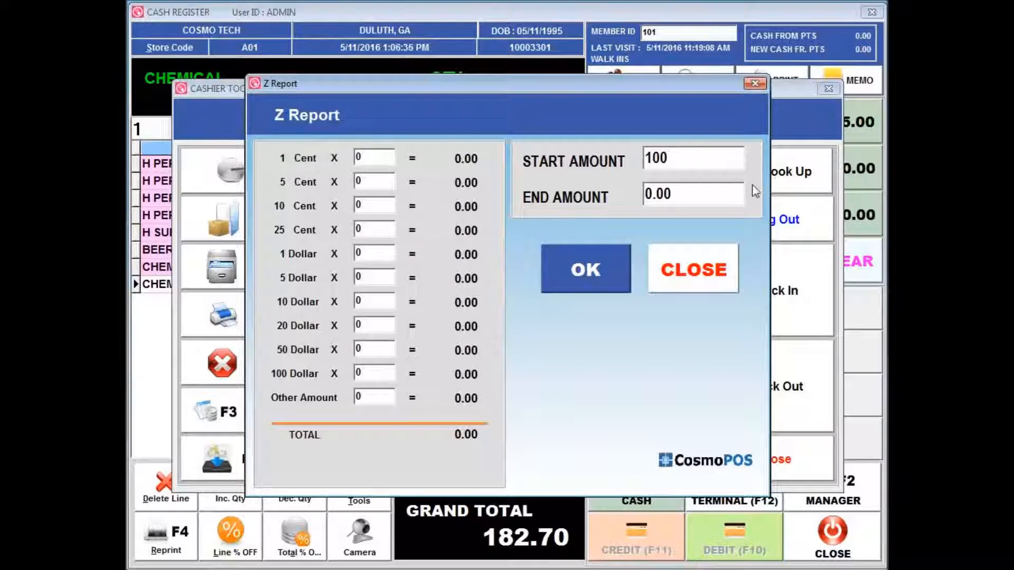
click(720, 193)
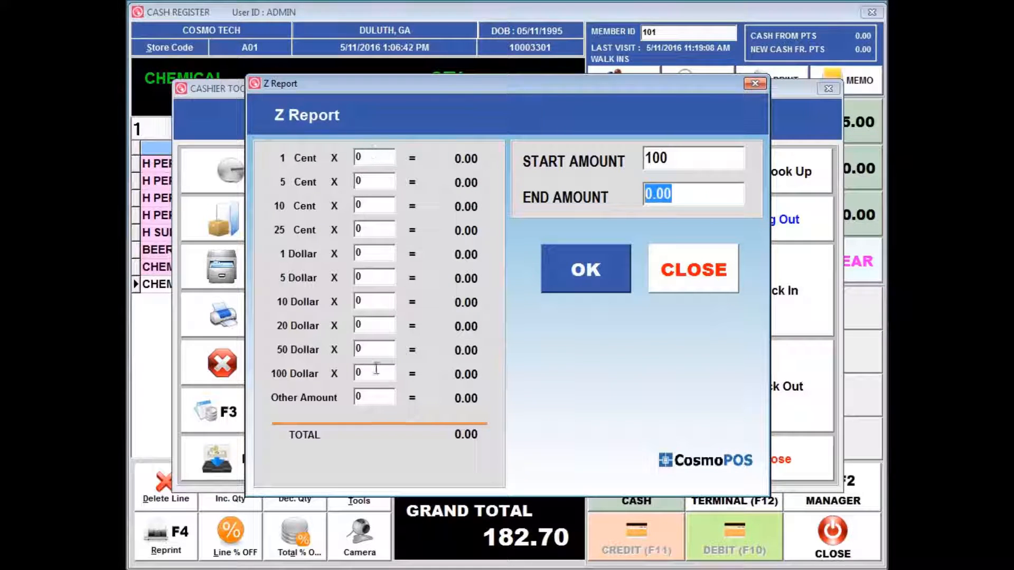
click(371, 228)
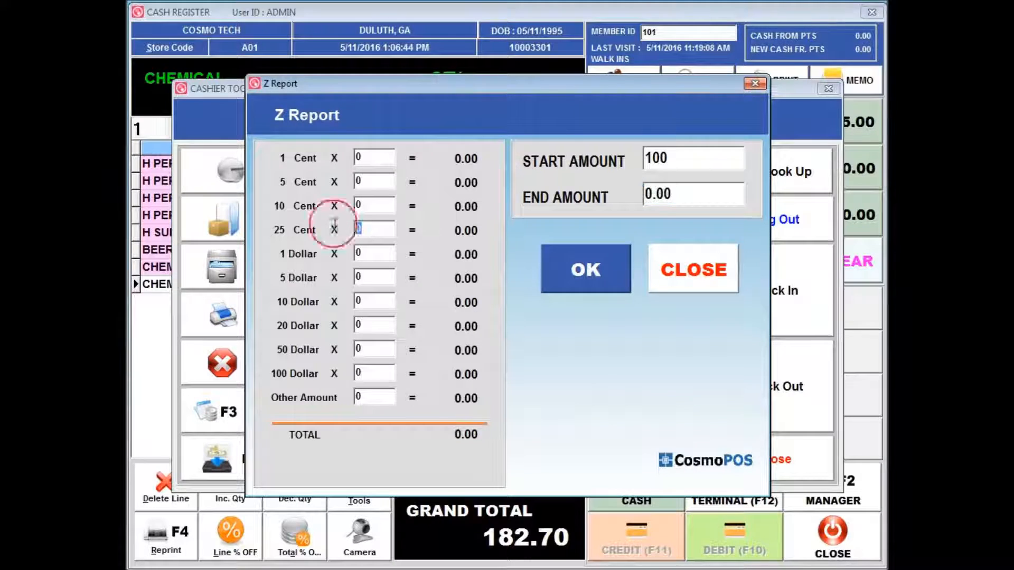
click(388, 254)
text(5)
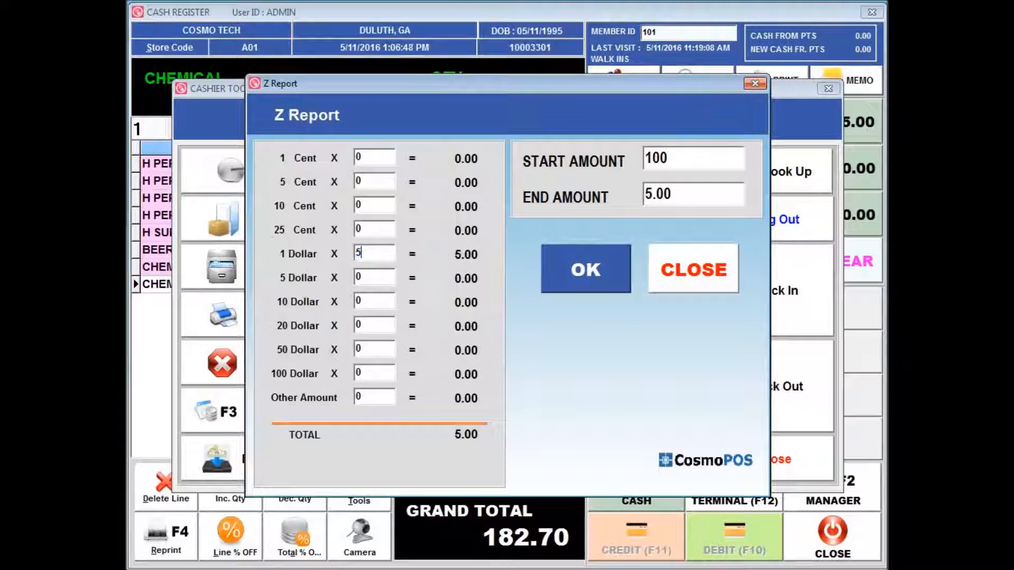
Step: Enter a count of 10 five-dollar bills, then close the Z Report and the cashier tools
click(368, 278)
text(10)
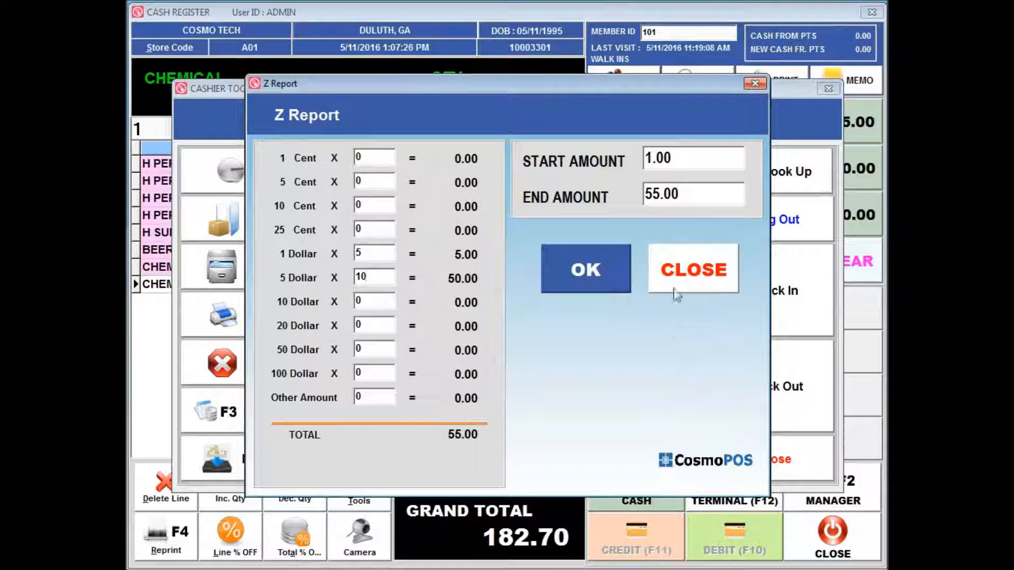
click(702, 276)
click(723, 475)
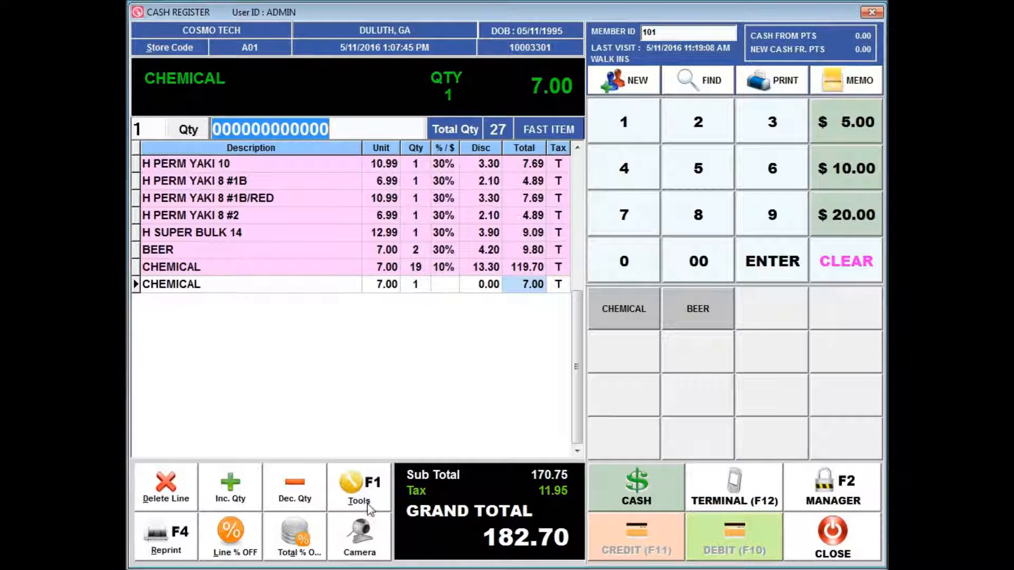
Step: Save the current order with the note "customer wants to pick up more items"
click(363, 493)
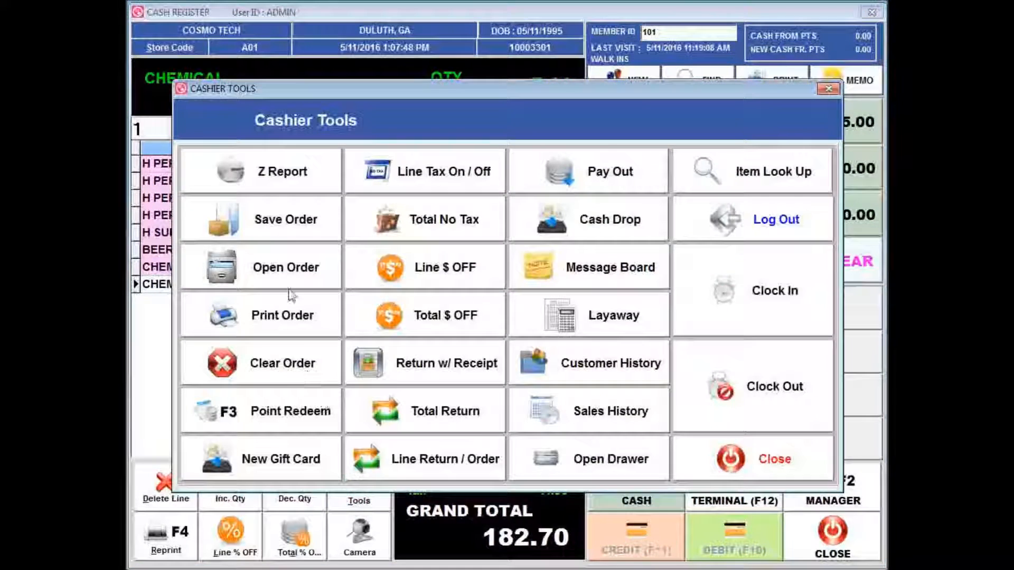
click(274, 223)
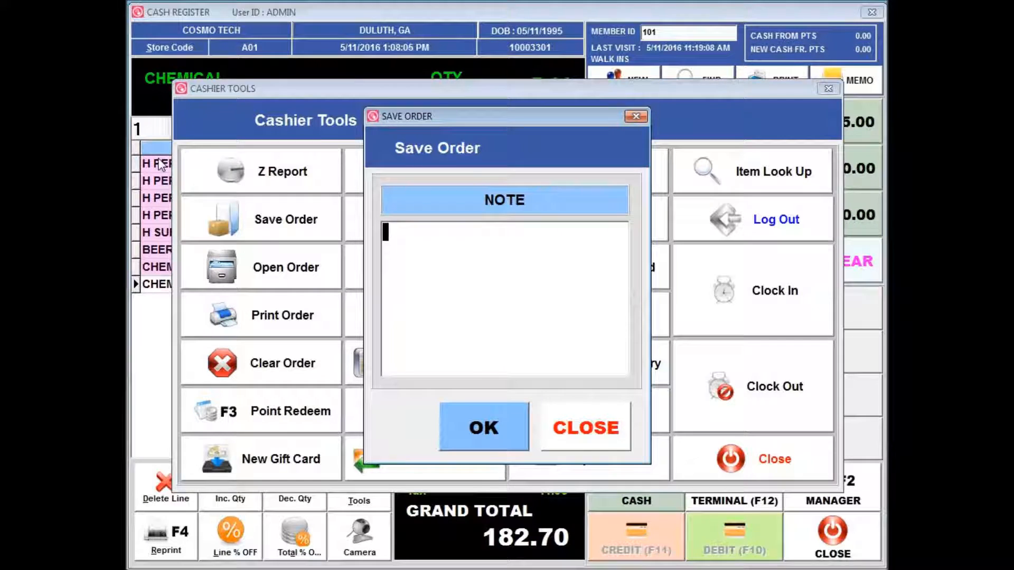
text(customer )
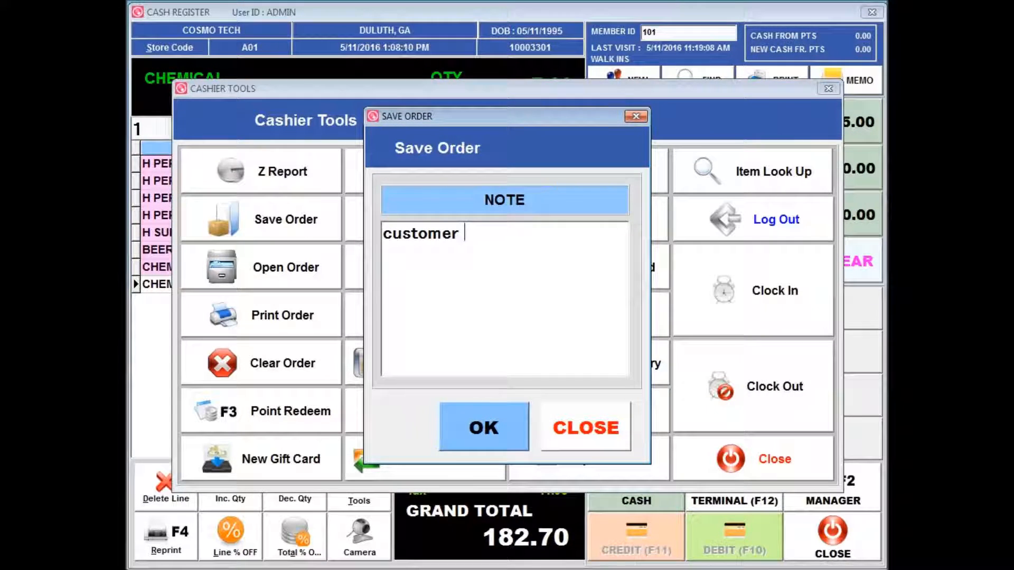
text(want)
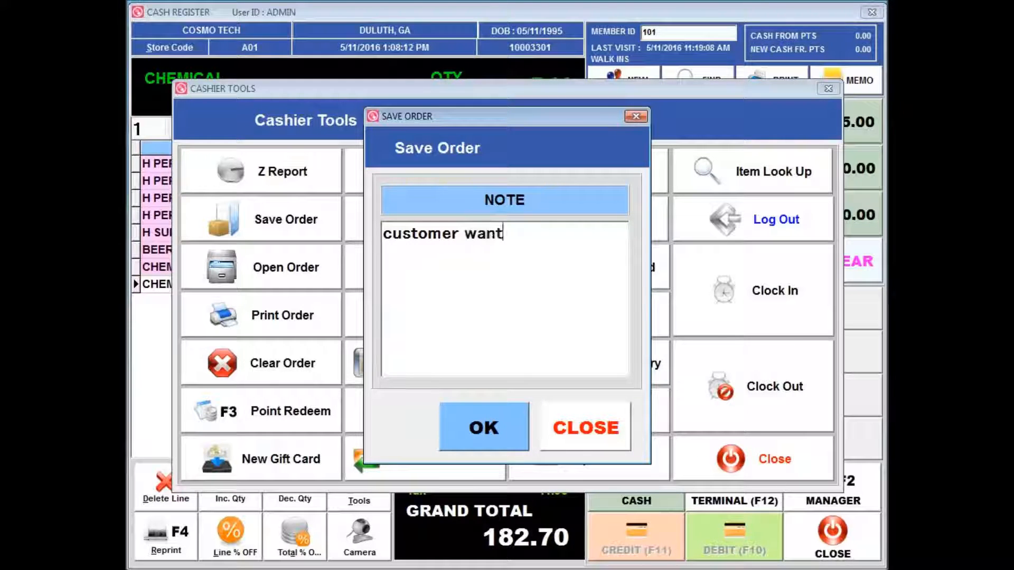
text(s to pick up mor)
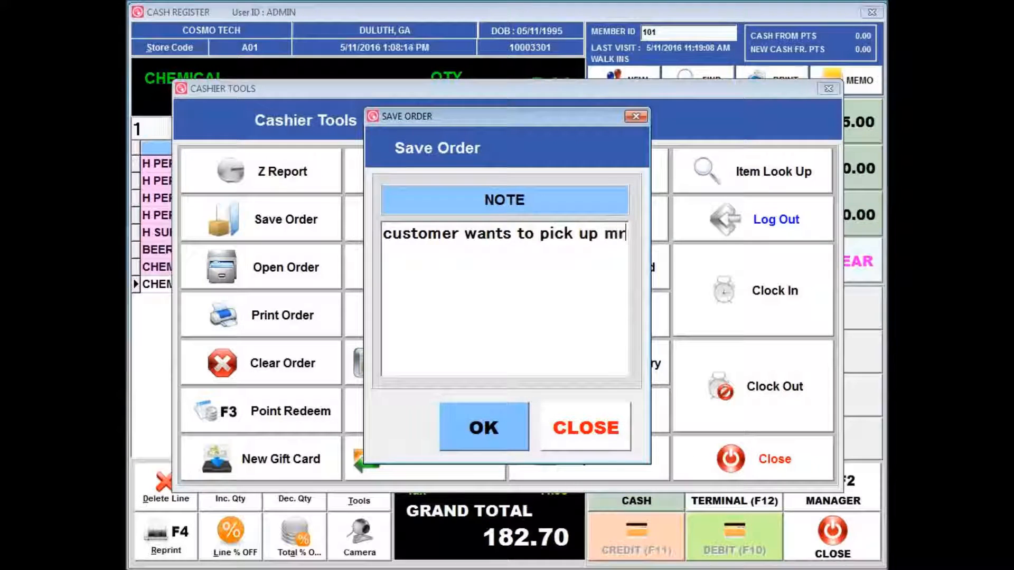
text(e items)
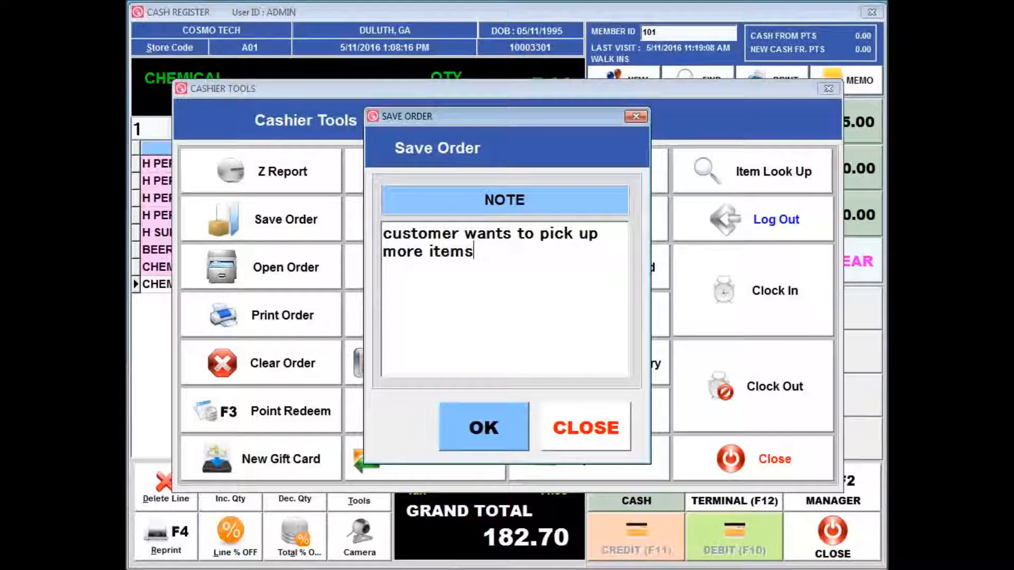
click(452, 429)
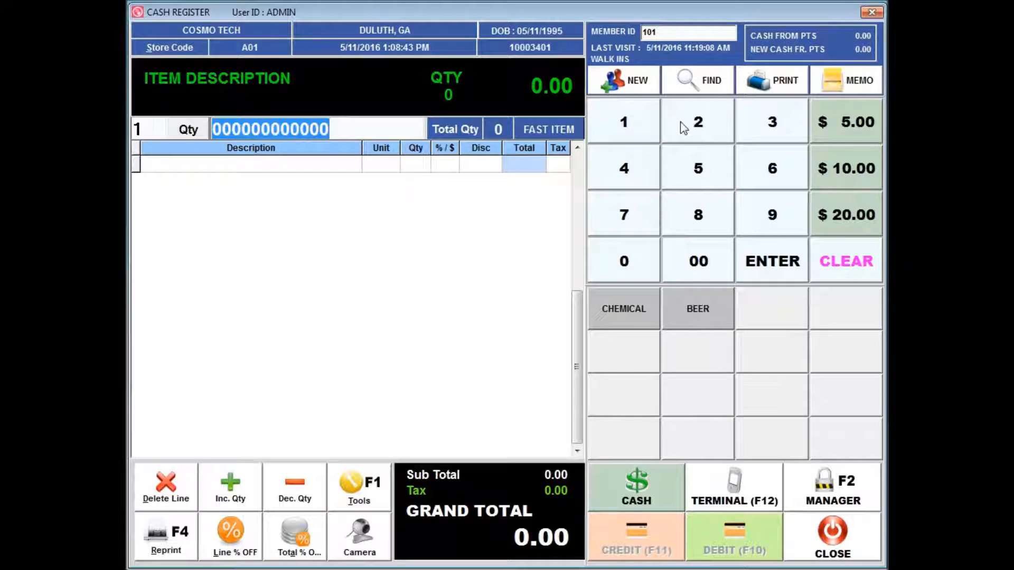
Step: Reopen the saved order whose remark reads "customer wants to pick up more items"
click(359, 491)
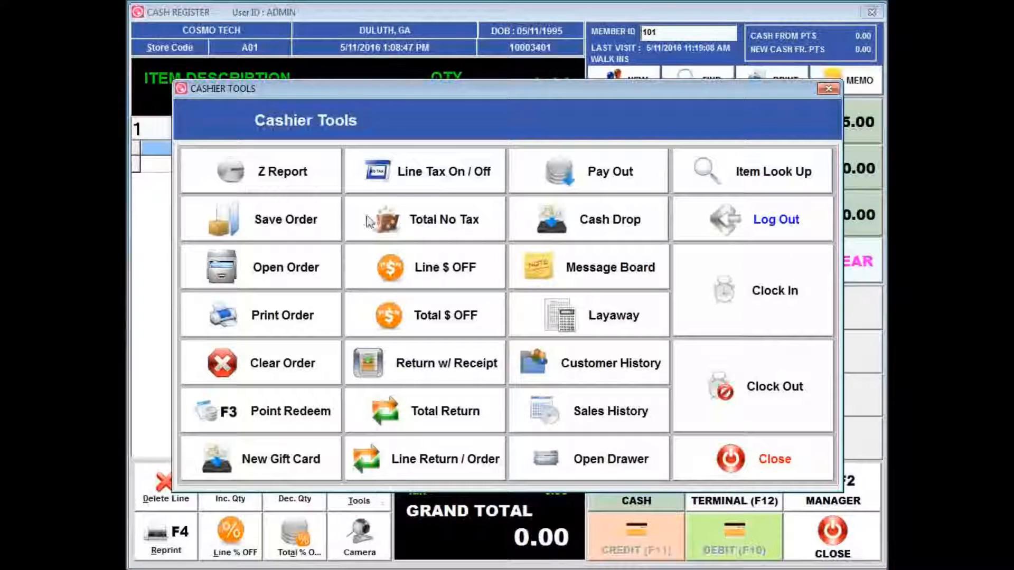
click(289, 267)
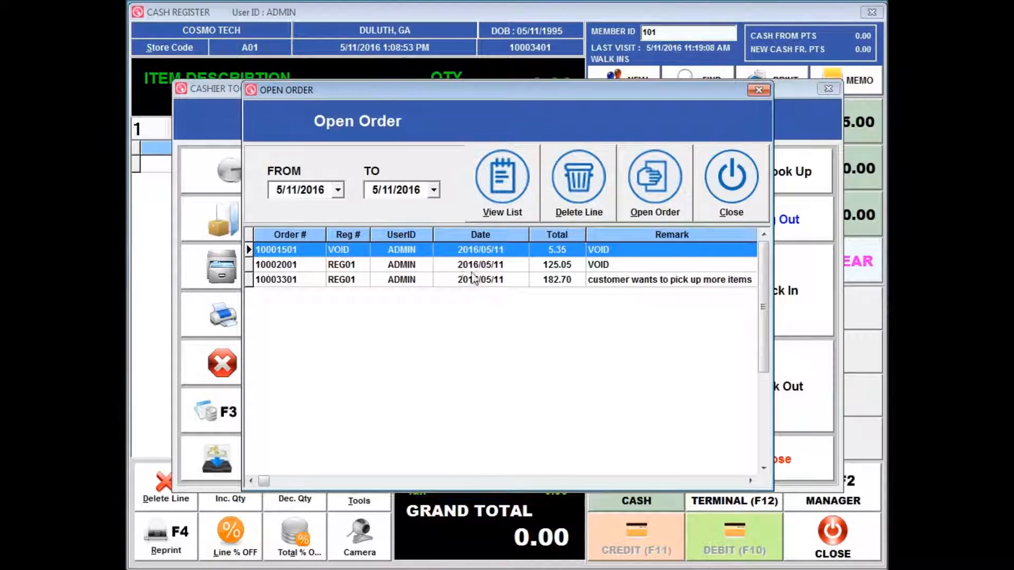
click(719, 287)
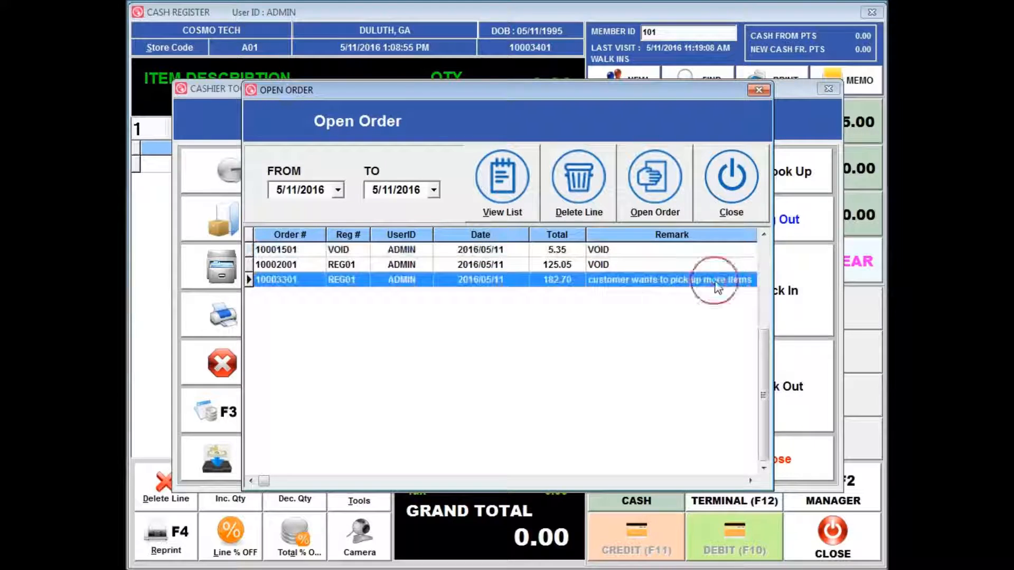
click(675, 183)
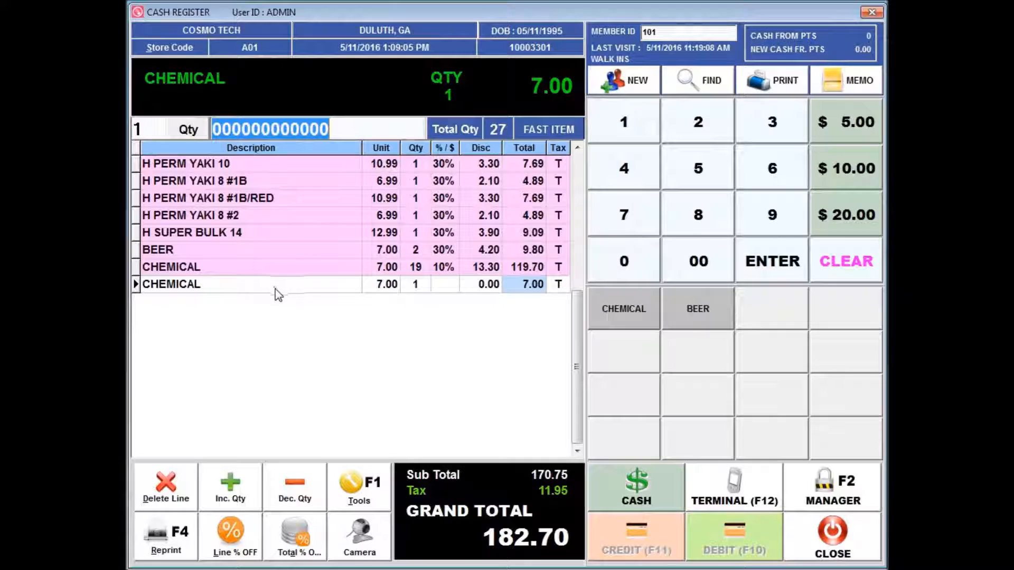
Step: Add another CHEMICAL item priced 7.00 to the reopened order
click(624, 234)
click(698, 261)
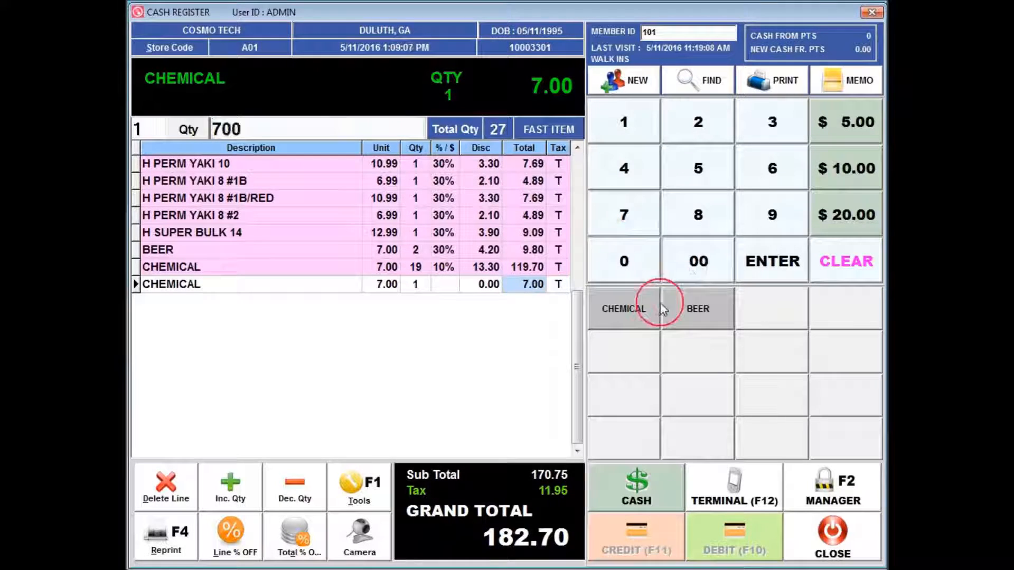
click(641, 311)
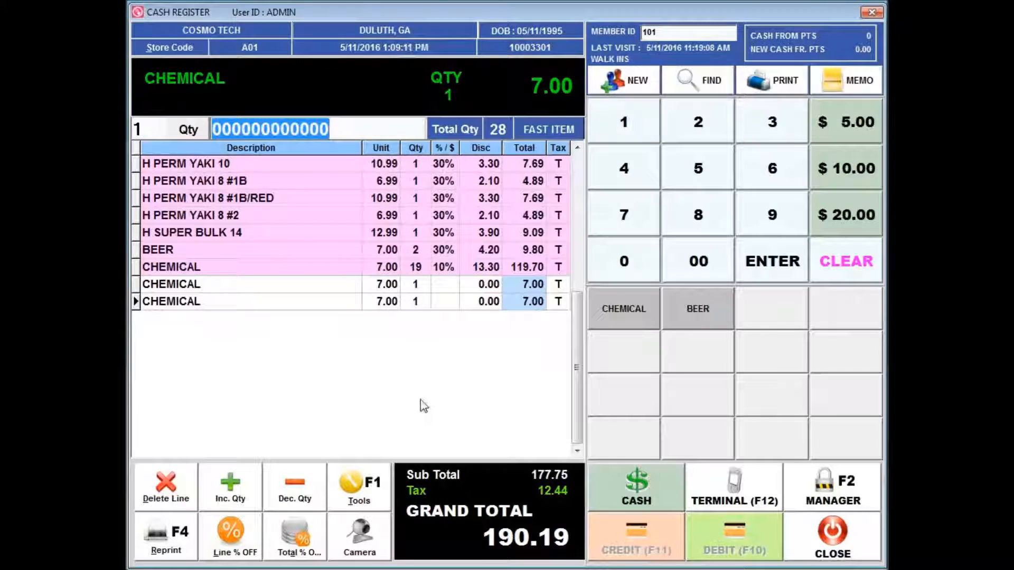
Step: Try to print the order from the cashier tools and dismiss the error message
click(377, 495)
click(273, 330)
click(526, 333)
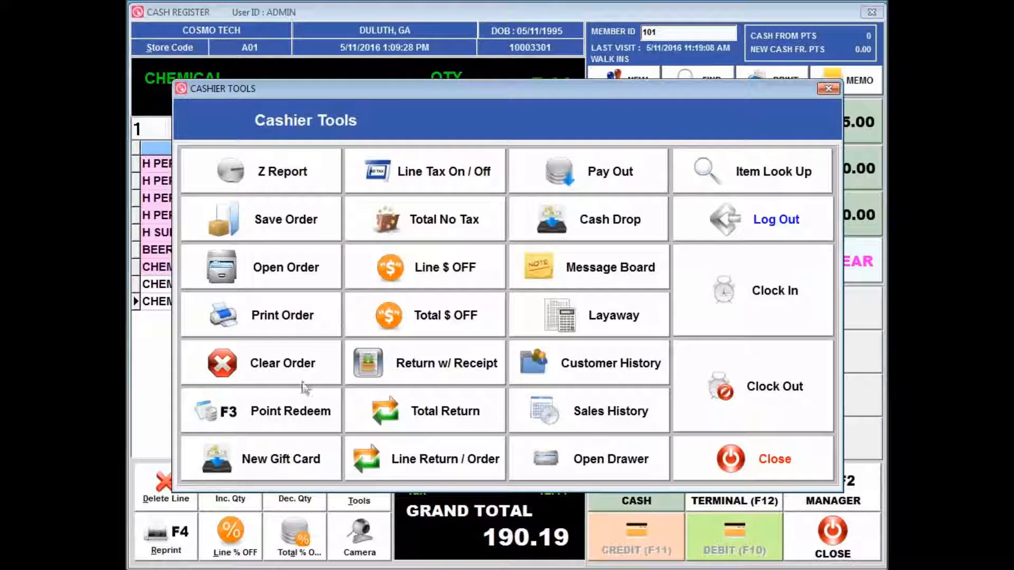
click(289, 325)
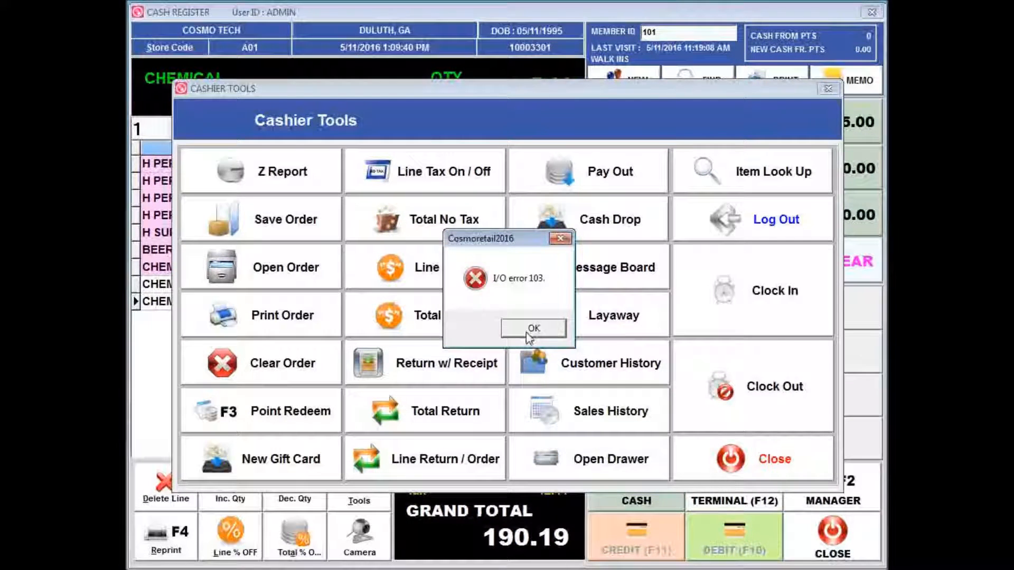
click(527, 332)
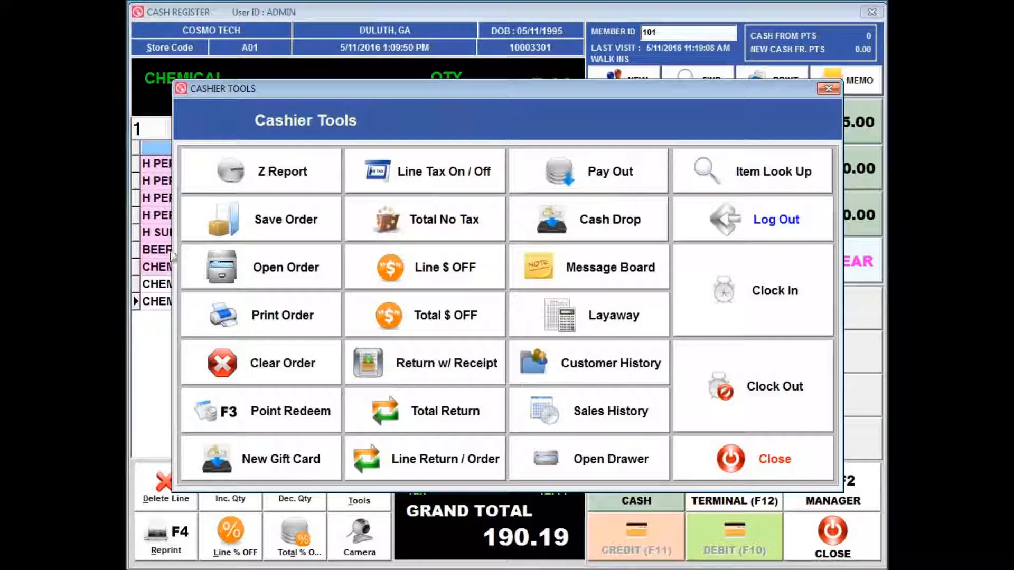
Step: Clear the current order and close the cashier tools
click(282, 364)
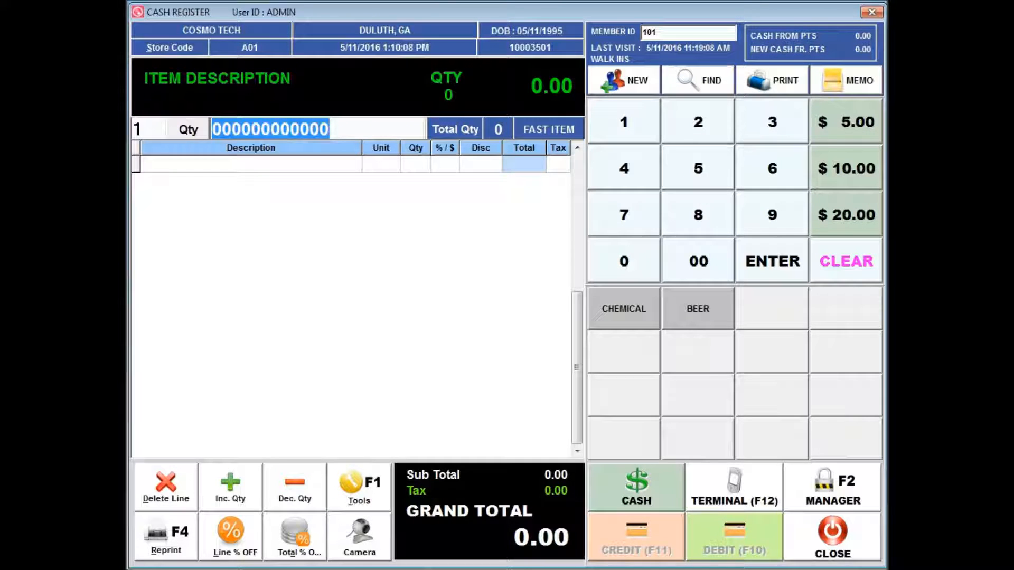
click(366, 484)
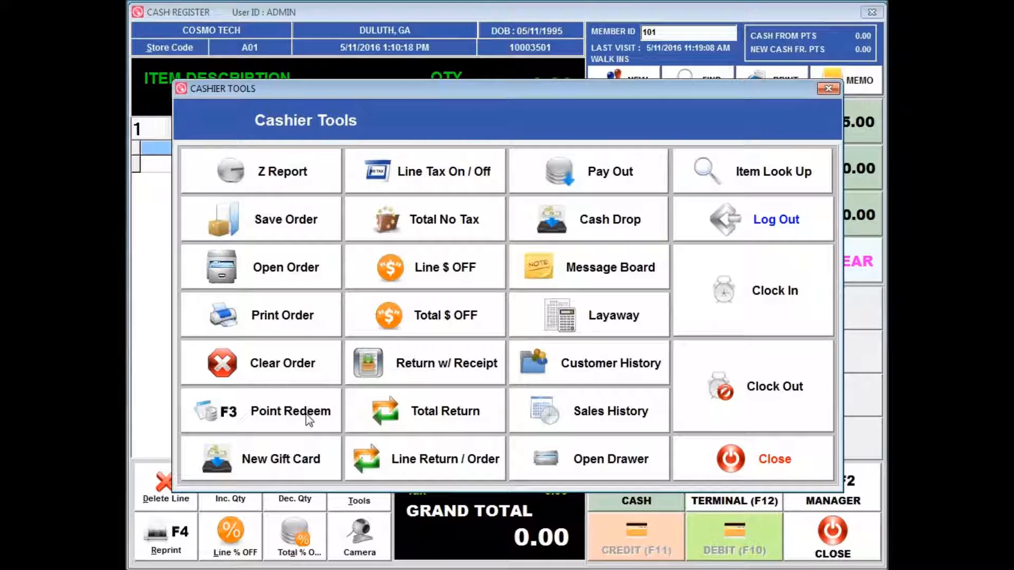
click(755, 470)
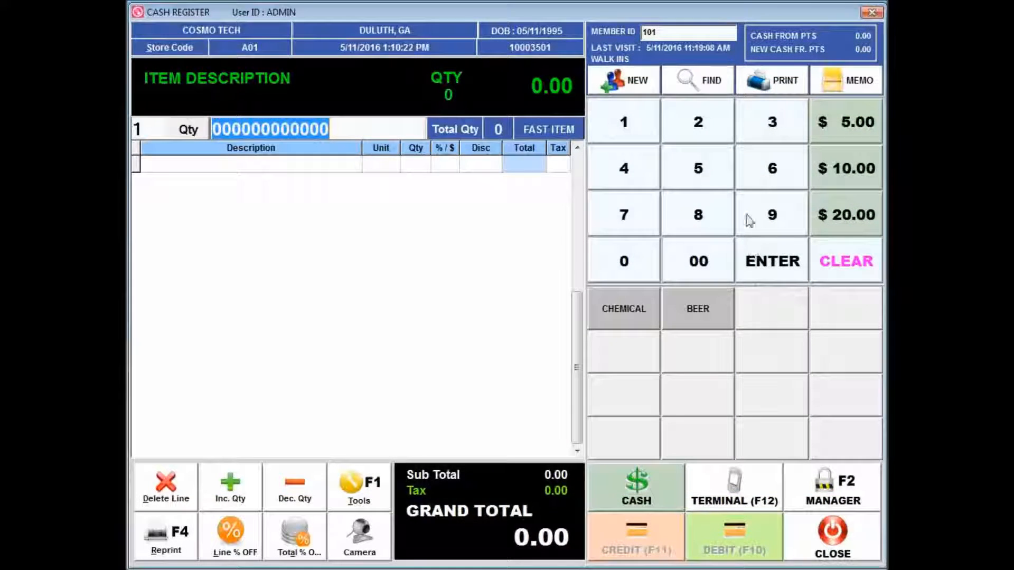
Step: Create a new customer with a generated member ID and enter the customer's full name
click(637, 84)
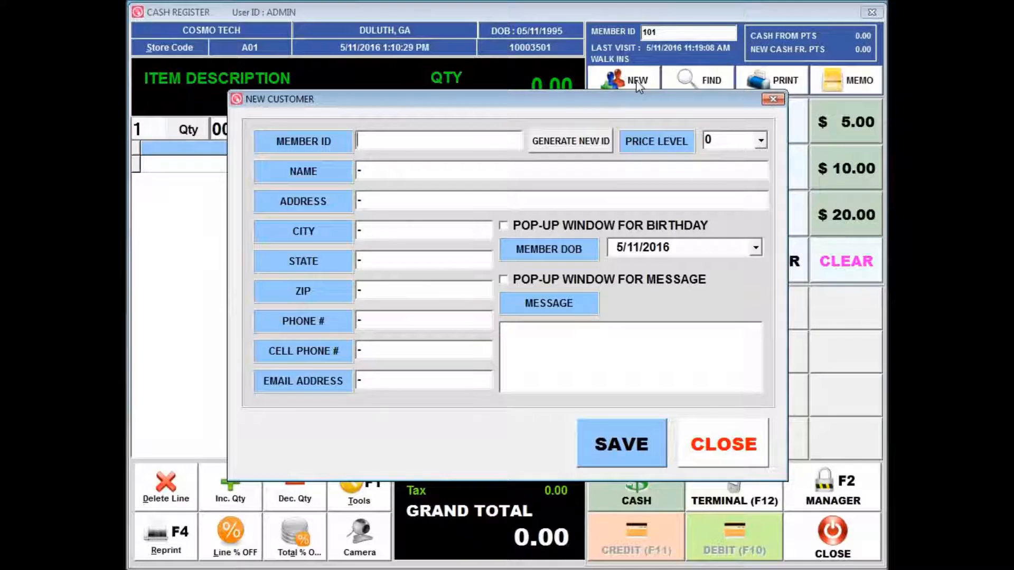
click(546, 145)
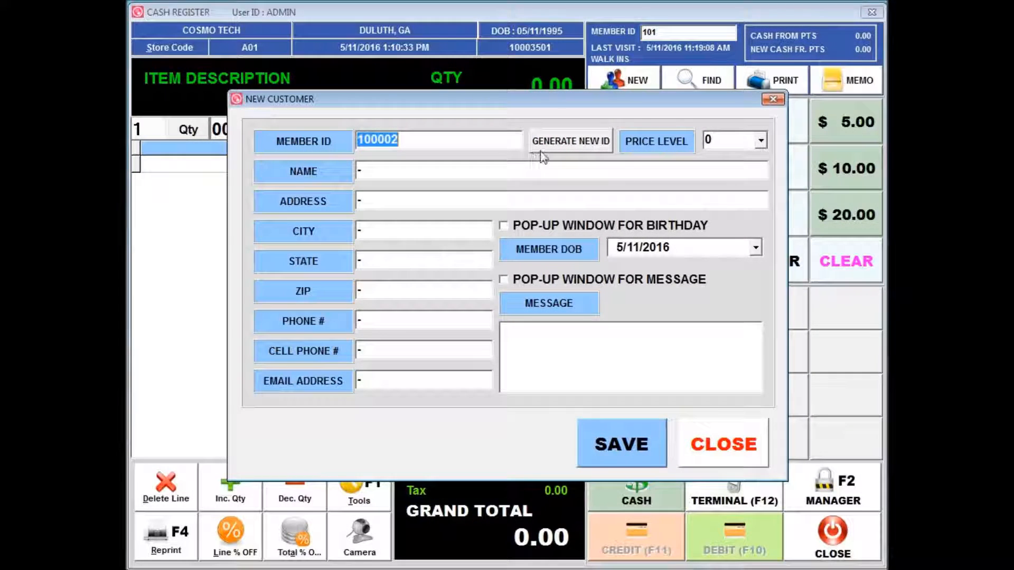
click(431, 169)
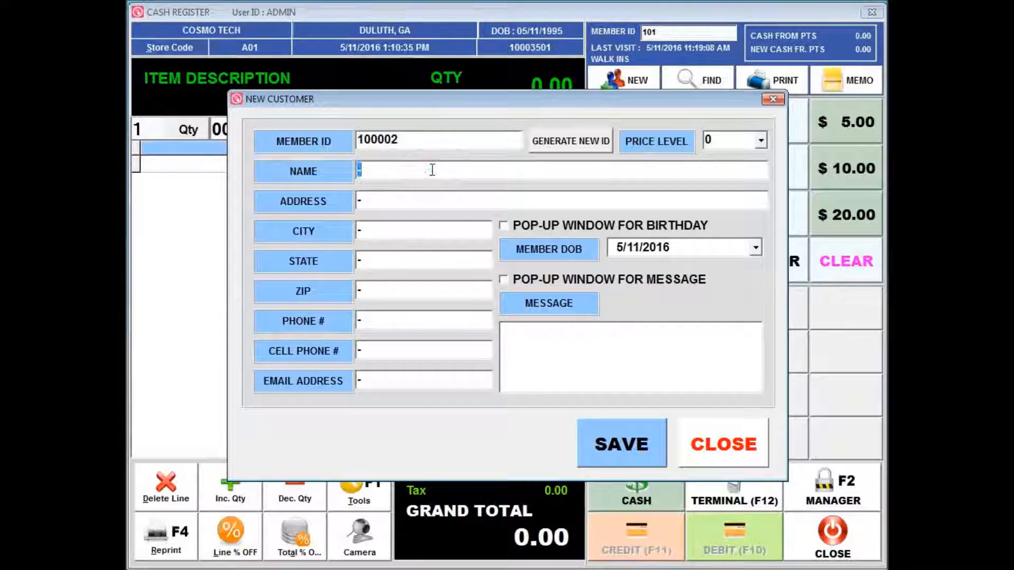
text(JOHN DOE)
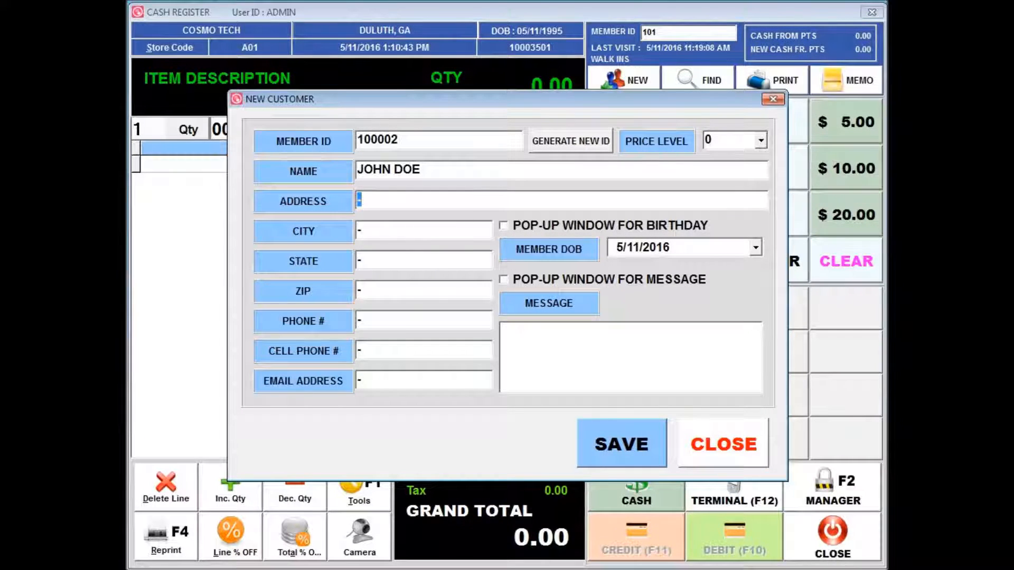
Step: Enter the customer's street address, city, state and ZIP code
text(32)
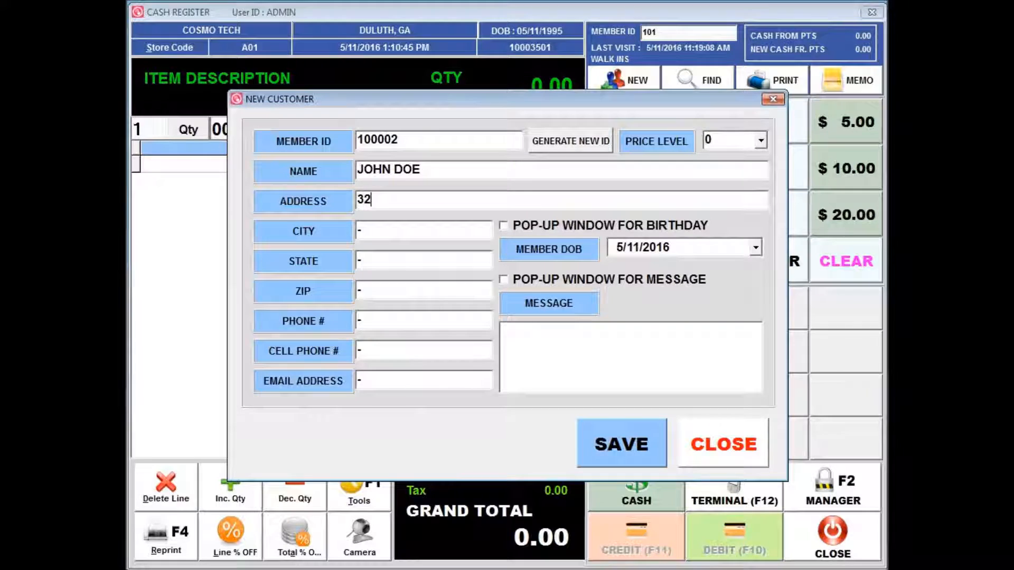
text(1 LAKESIDE)
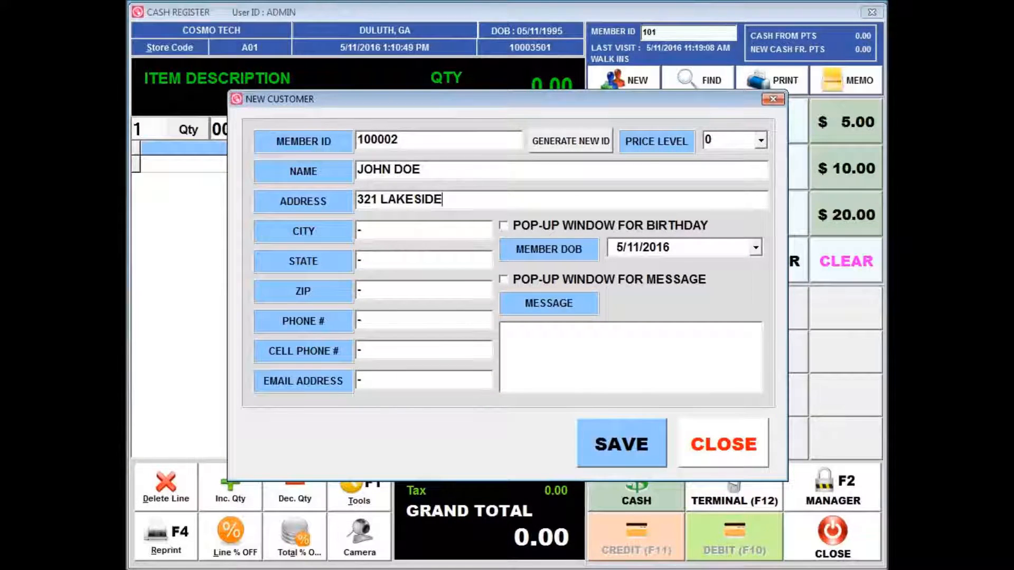
text( PARKWAY)
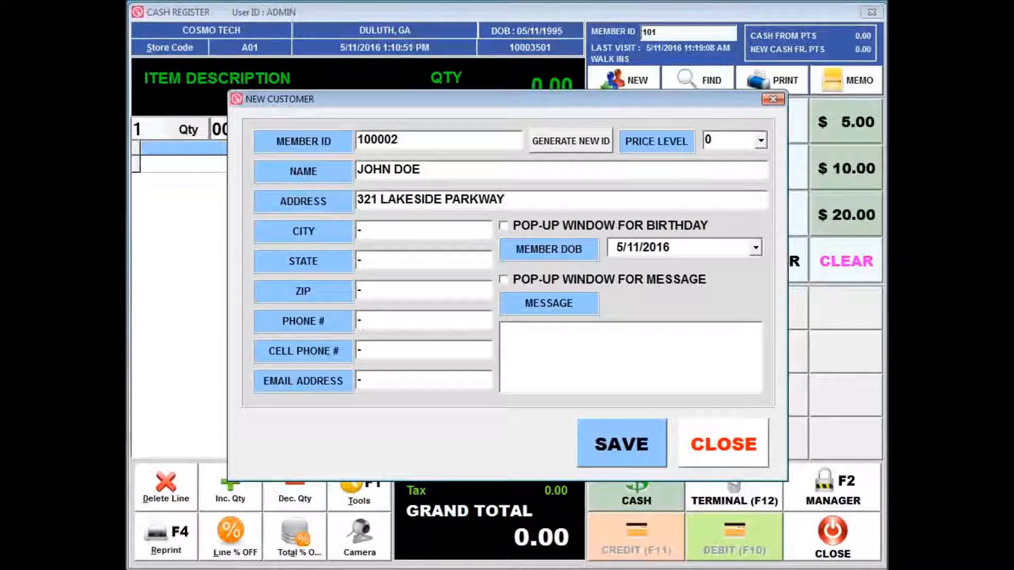
click(389, 242)
text(L)
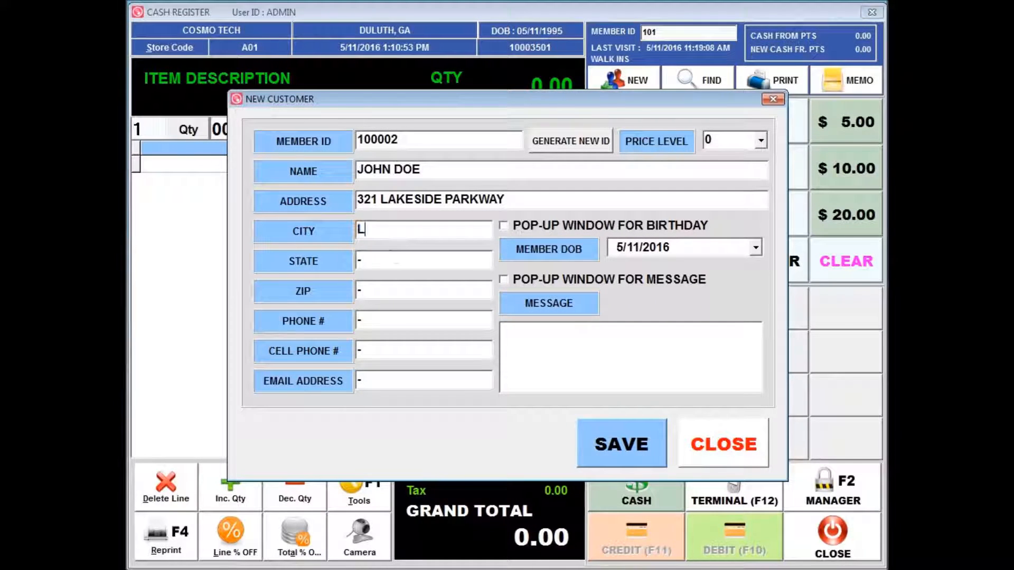
text(AWREWNCE)
key(BackSpace)
key(BackSpace)
key(BackSpace)
text(NCEVILLE)
key(Tab)
text(GA)
key(Tab)
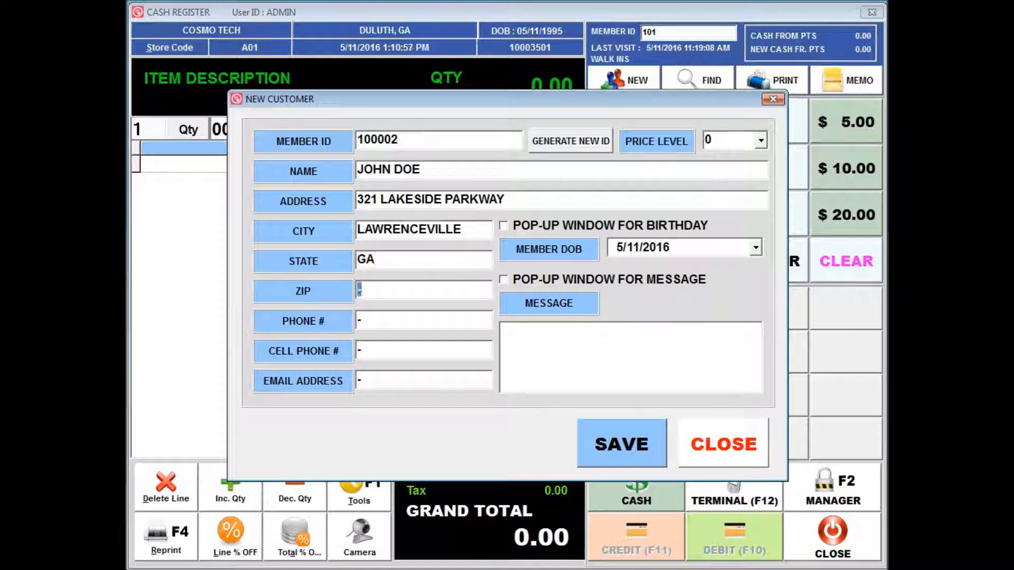
text(30043)
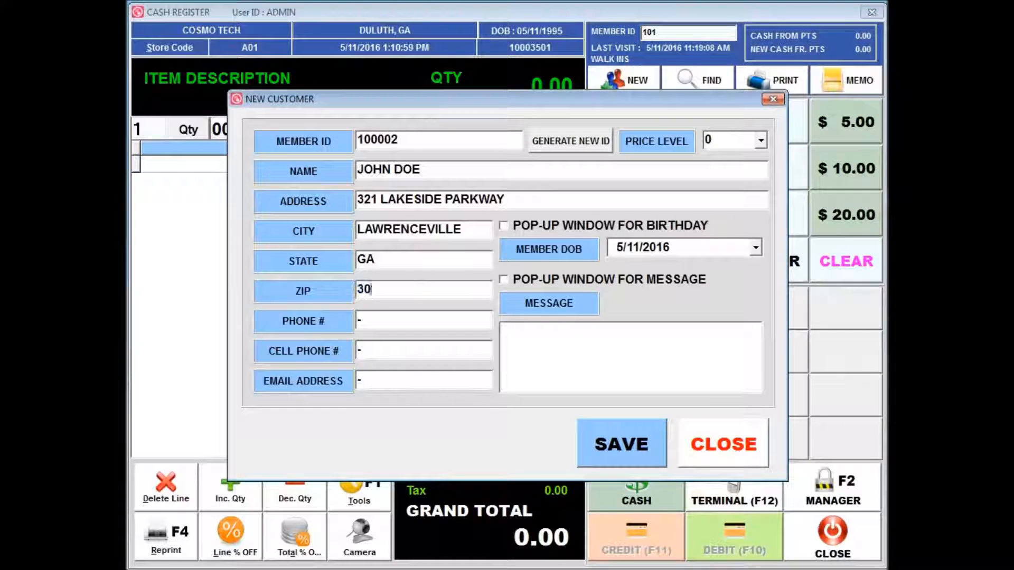
text(555)
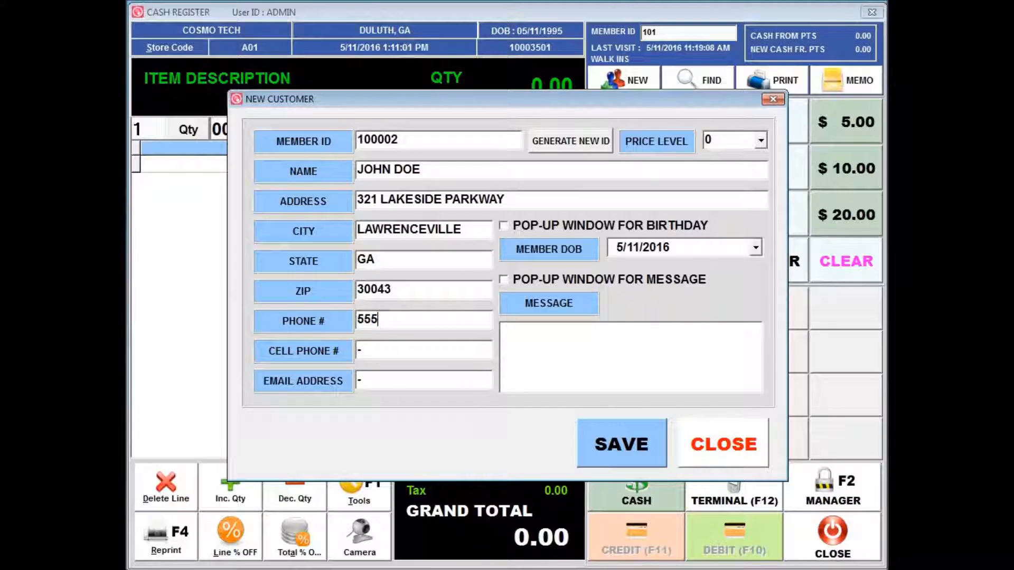
text(-5555)
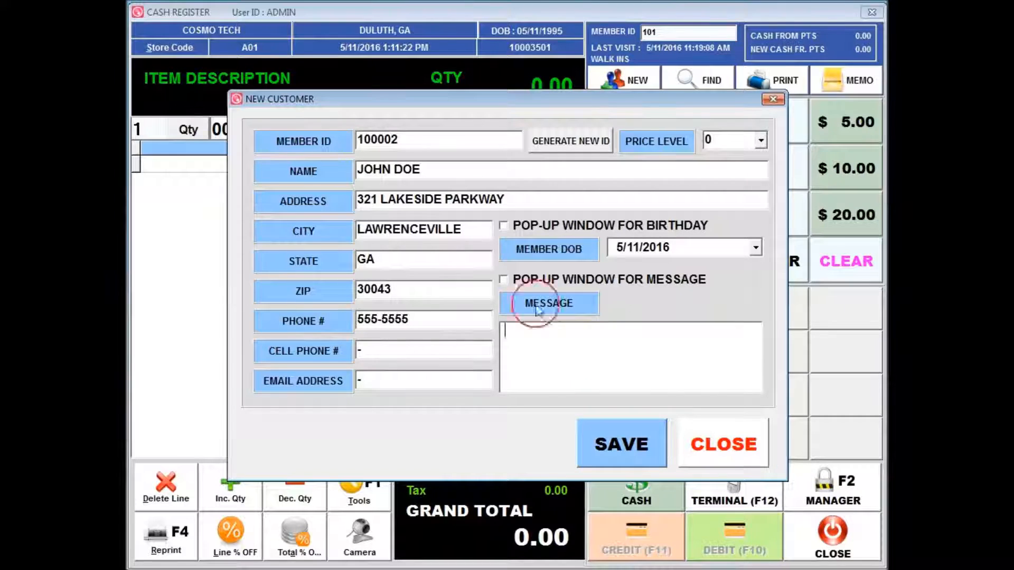
Step: Enter the customer's phone number and the message "vip customer", then save the new customer
click(549, 332)
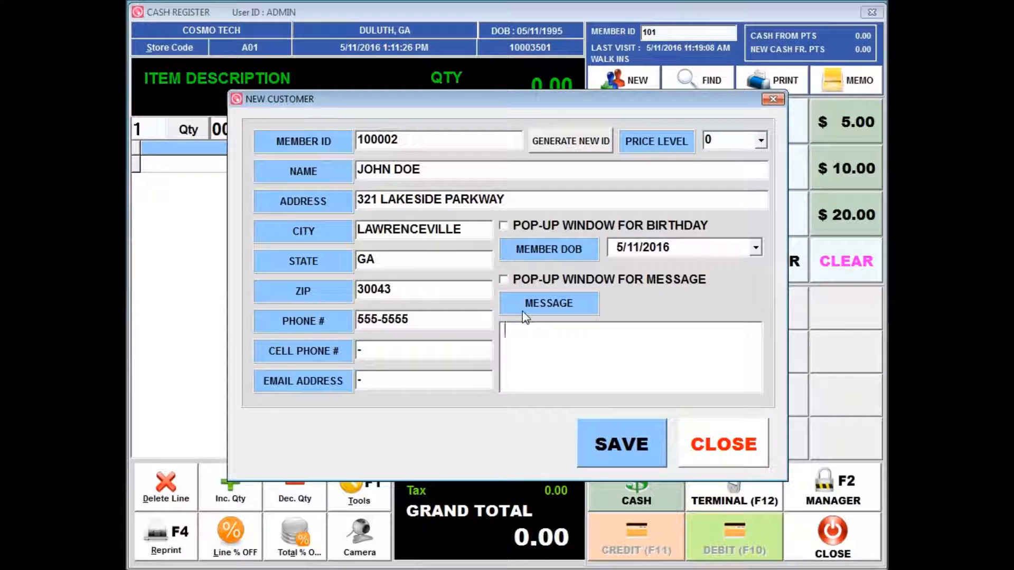
text(vip)
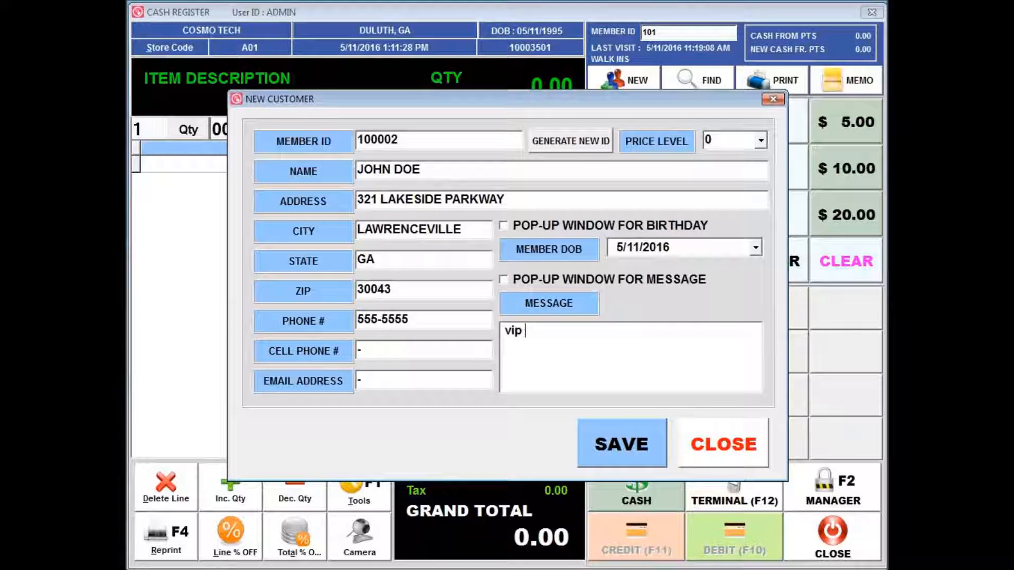
text( customer)
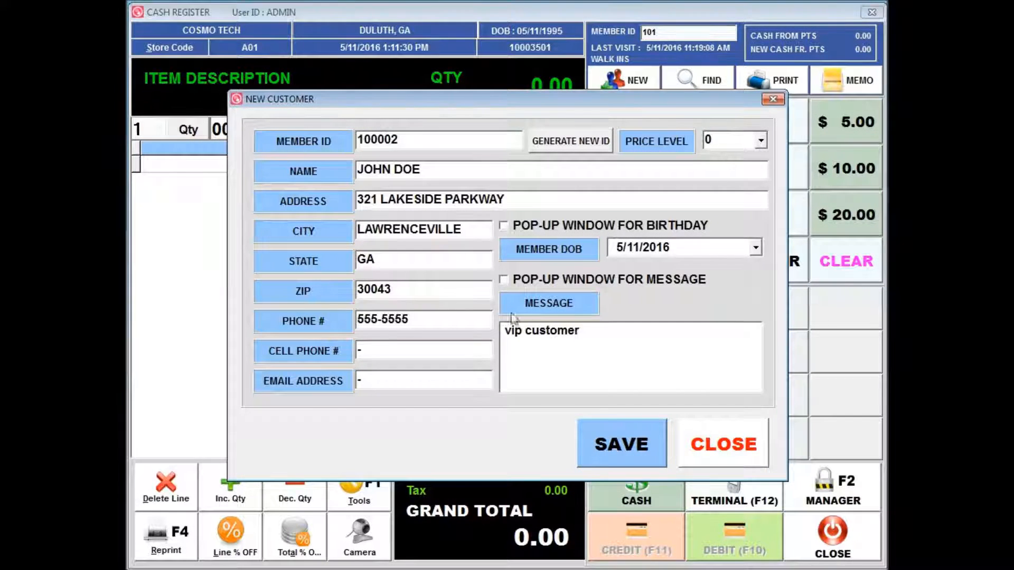
click(647, 459)
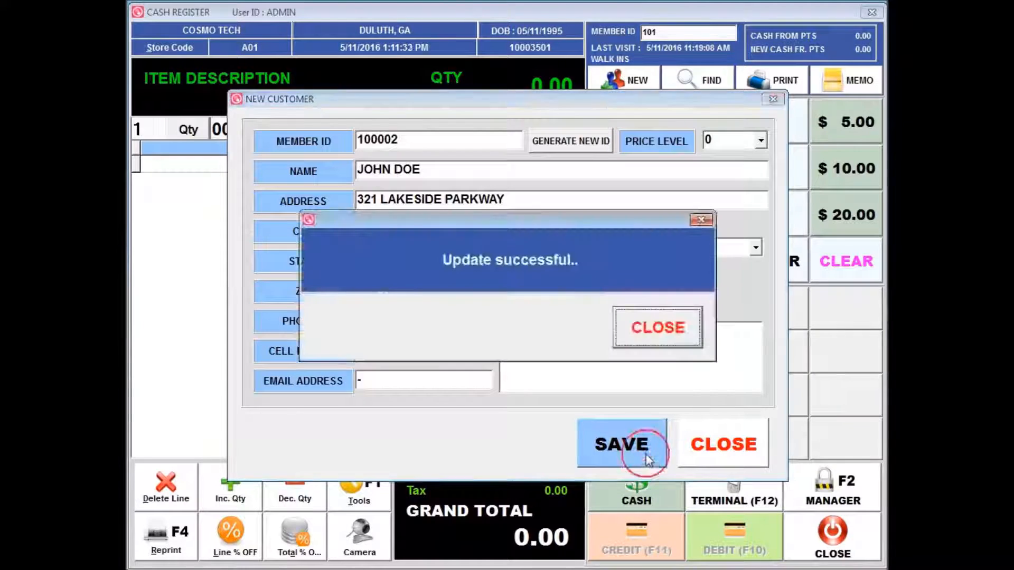
click(657, 333)
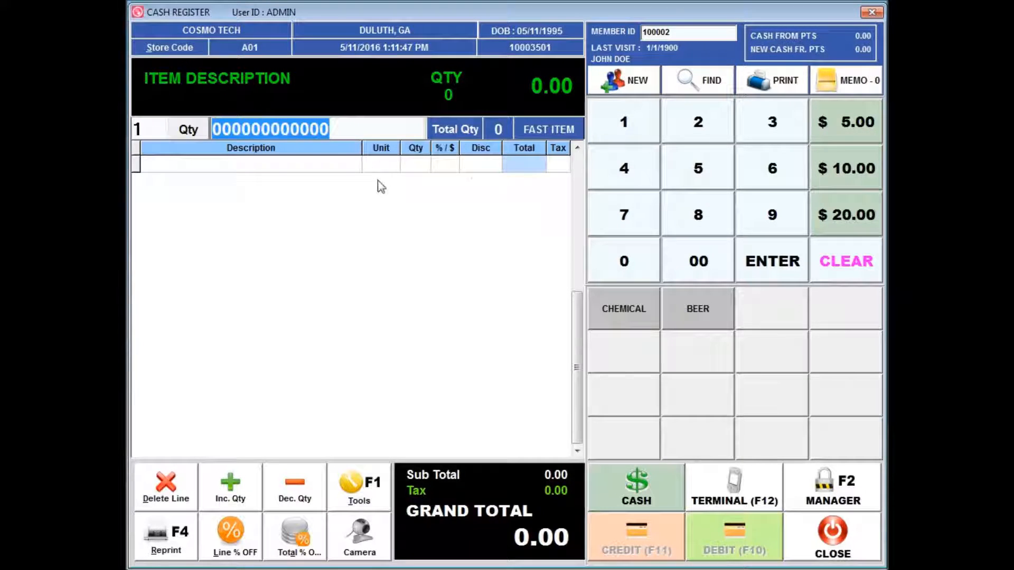
Step: Search items starting with H and add five hair items to the sale, then close the item list
text(H)
key(Return)
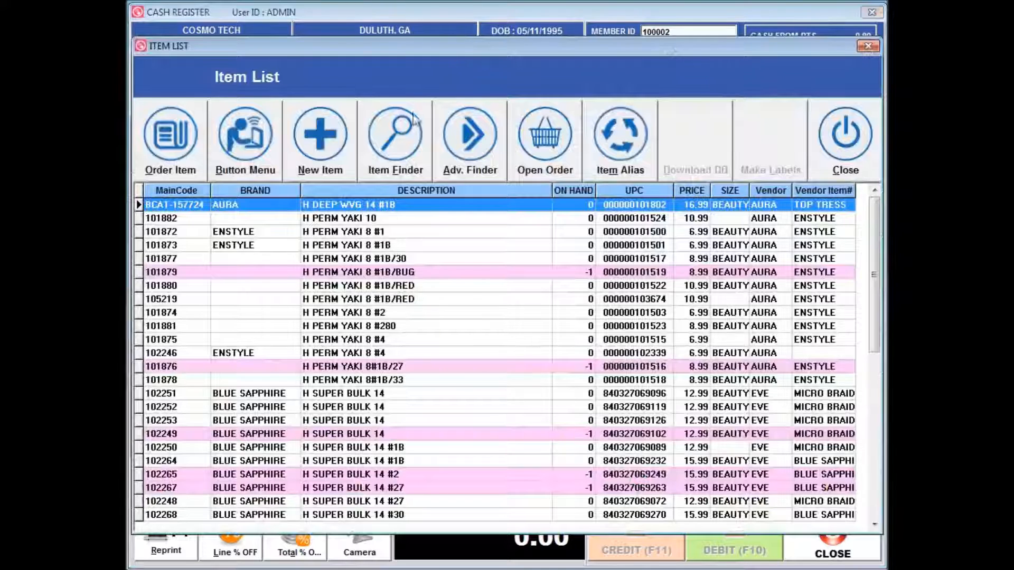
click(376, 299)
click(380, 340)
click(383, 393)
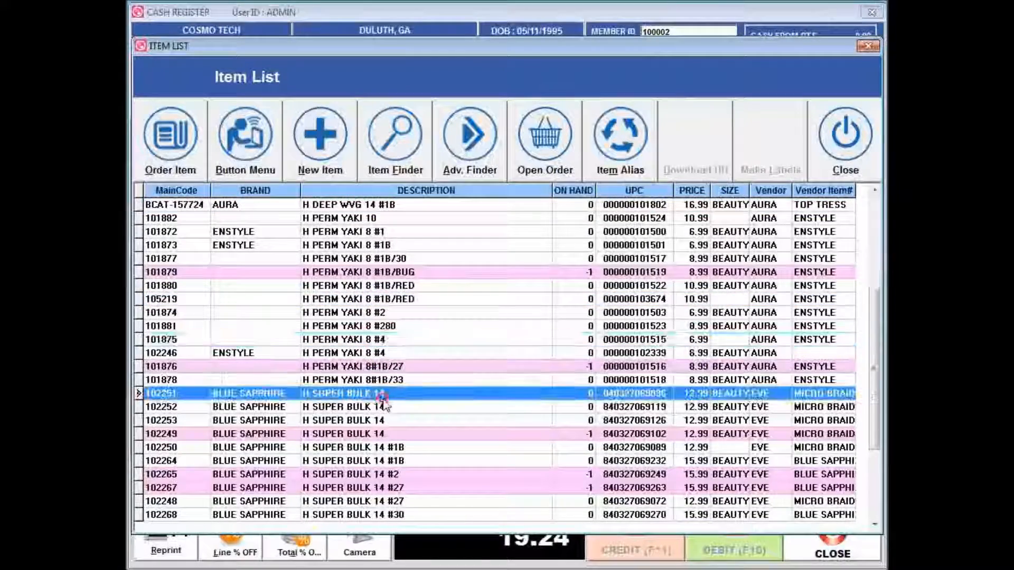
click(372, 447)
click(384, 501)
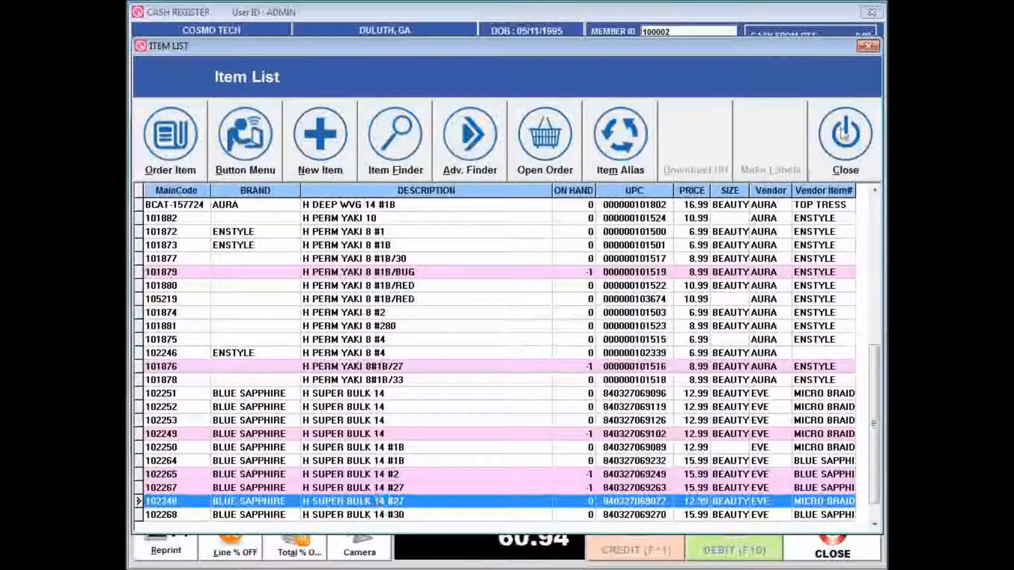
click(815, 157)
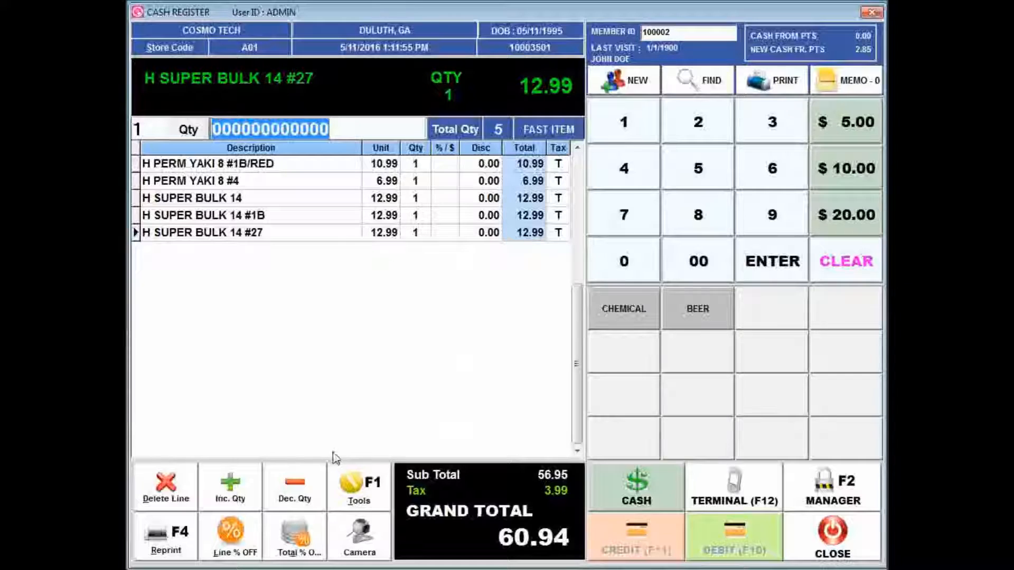
Step: Pay the sale in cash with 100.00 tendered and close the completion message
click(645, 497)
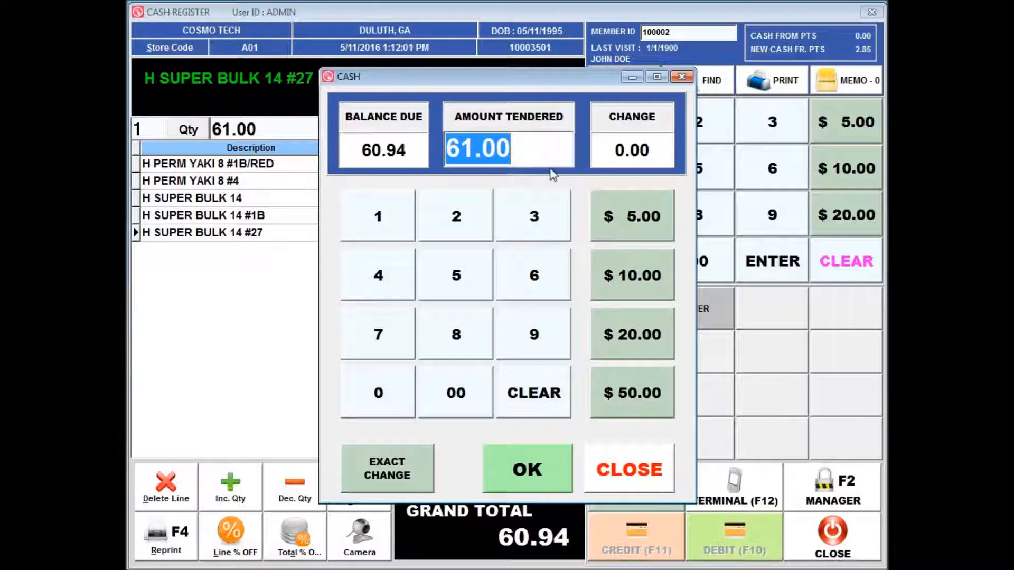
text(100.00)
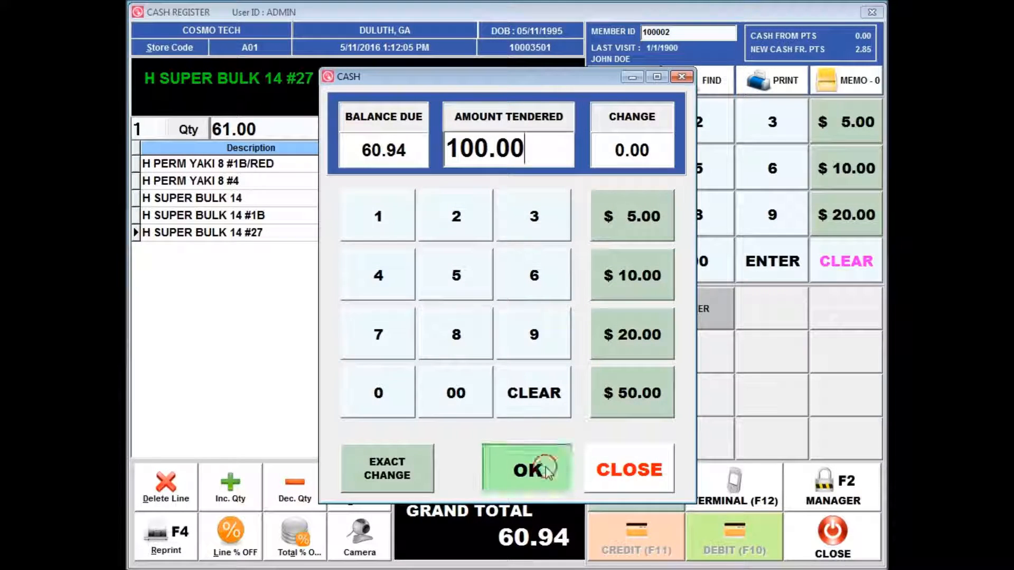
click(547, 470)
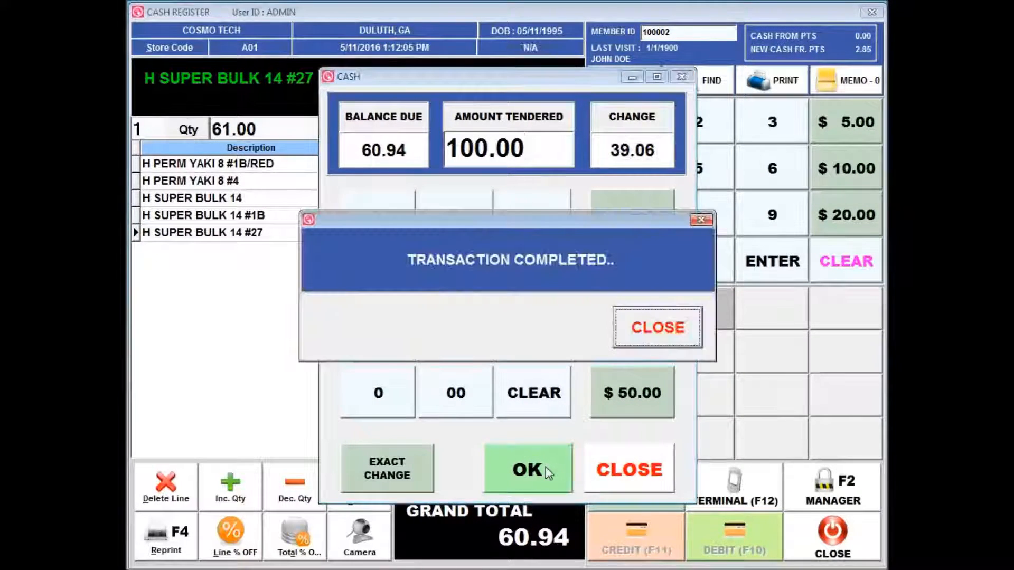
click(679, 327)
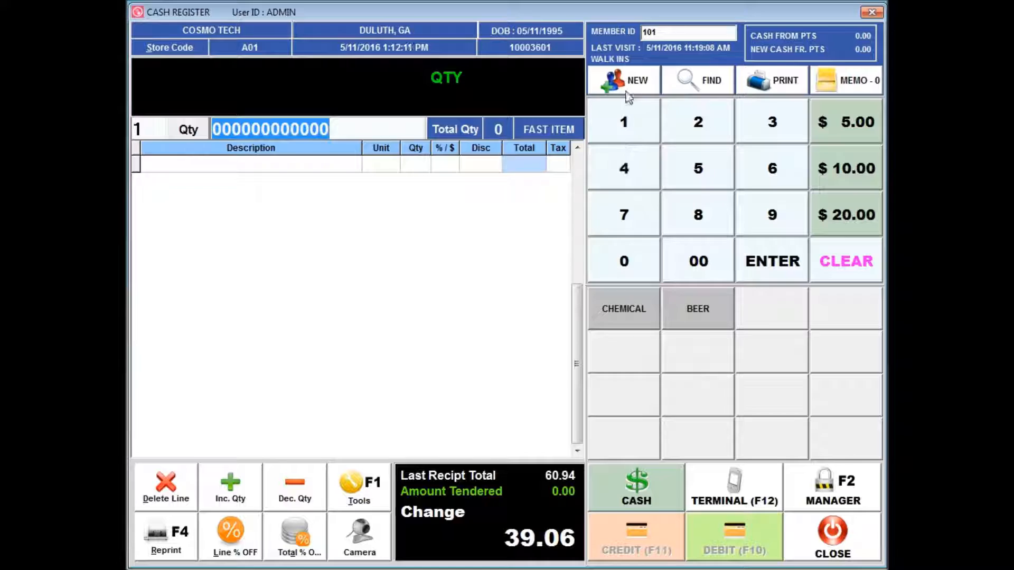
Step: Look up the new customer by name and open their customer information and store points
click(698, 87)
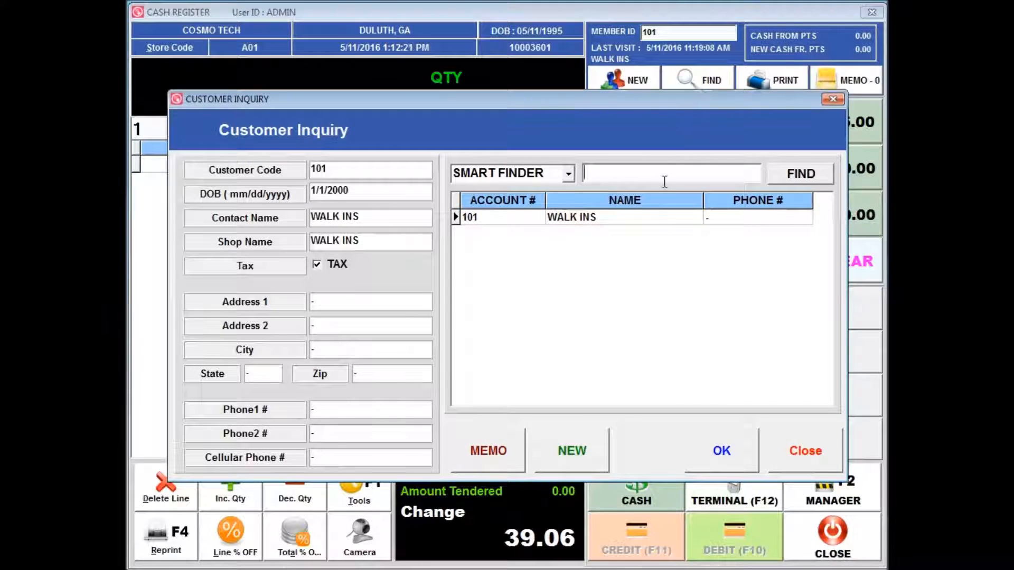
text(JOHN DOE)
key(Return)
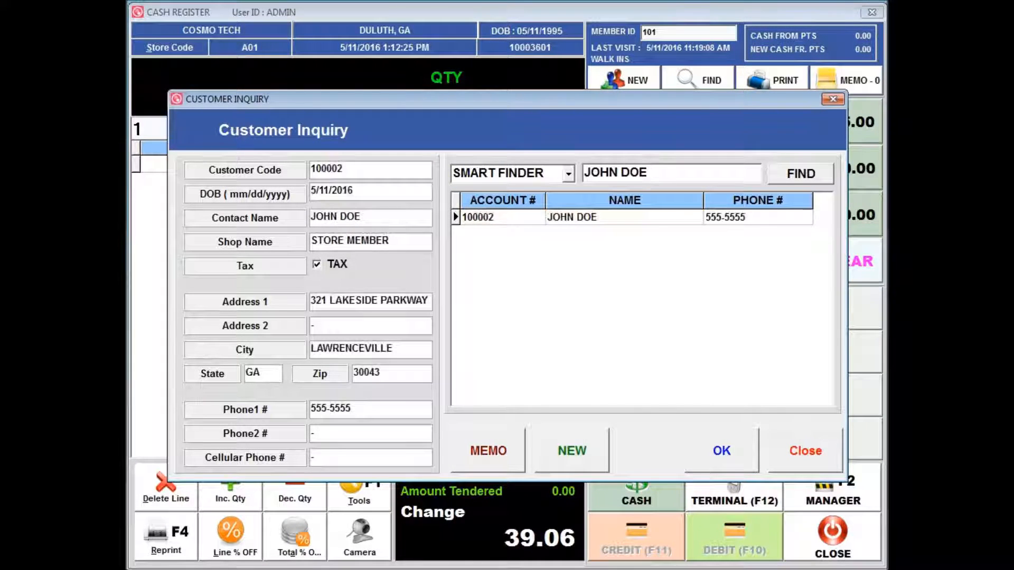
double_click(625, 221)
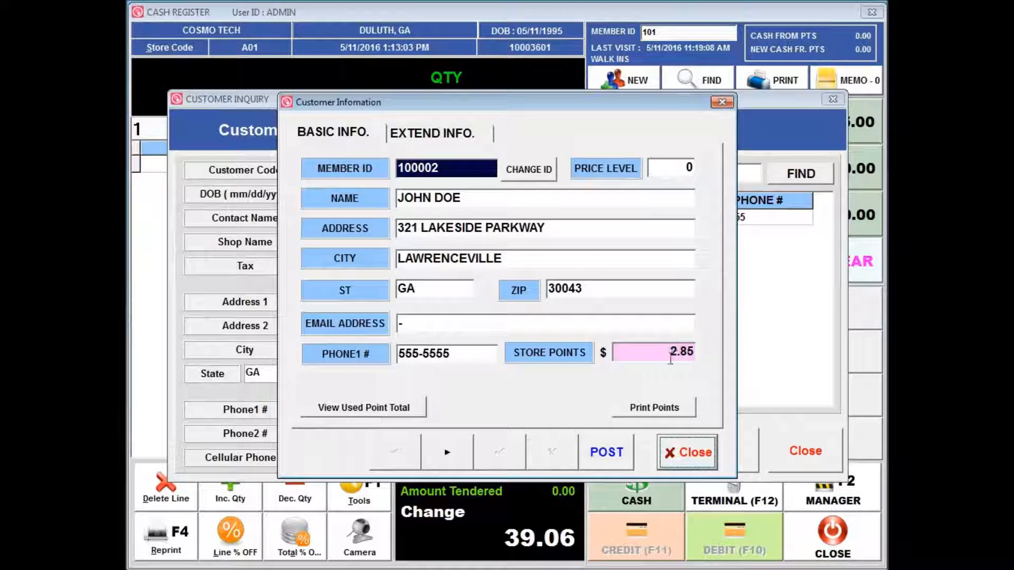
click(686, 453)
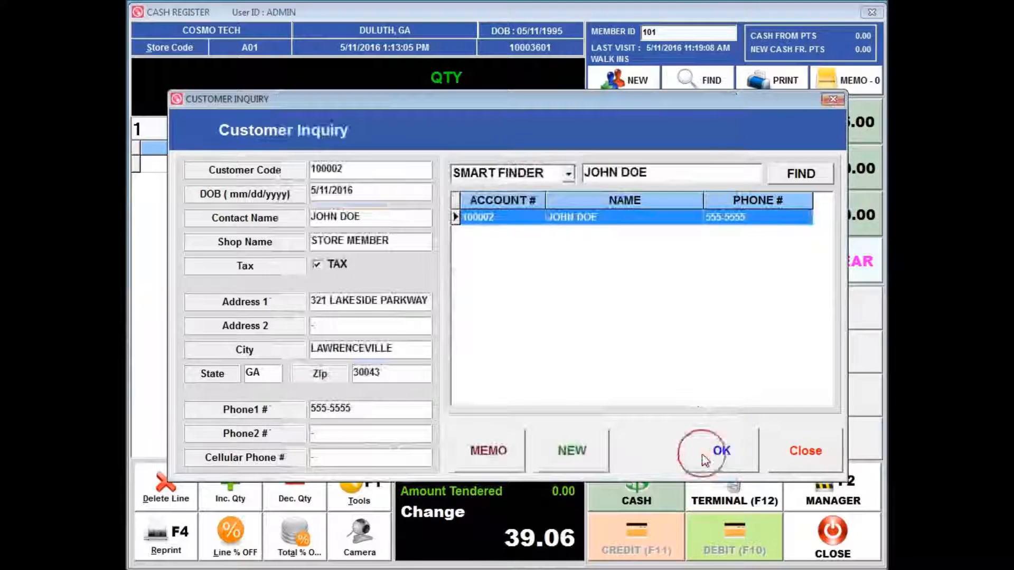
click(800, 453)
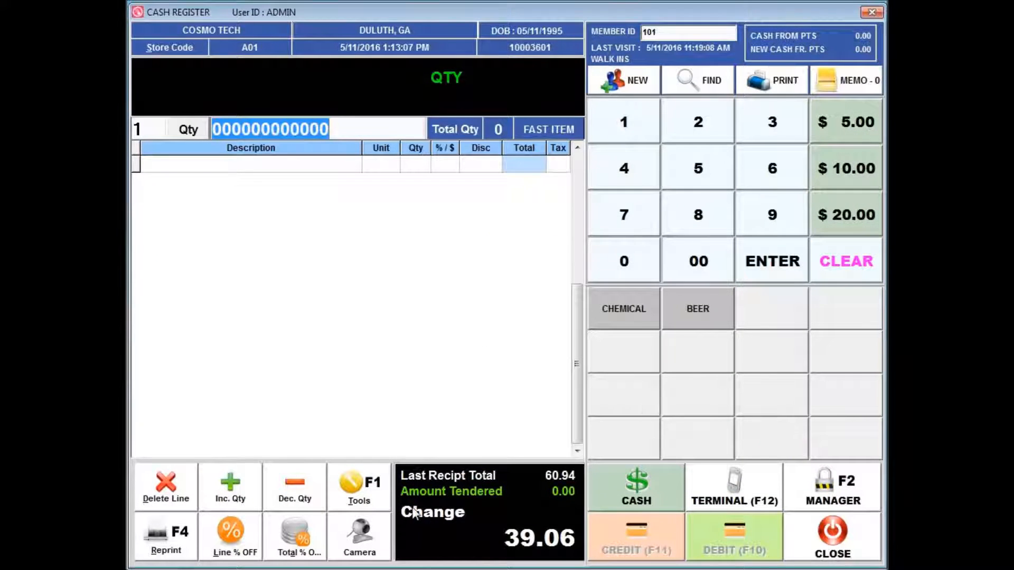
Step: Close the cash register and return to the main menu
click(361, 501)
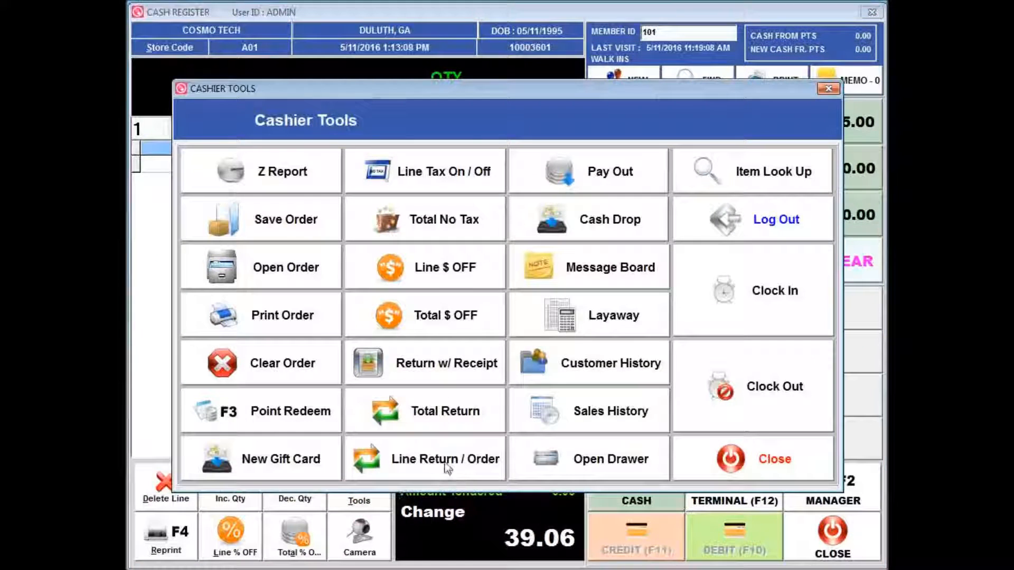
click(768, 459)
click(833, 544)
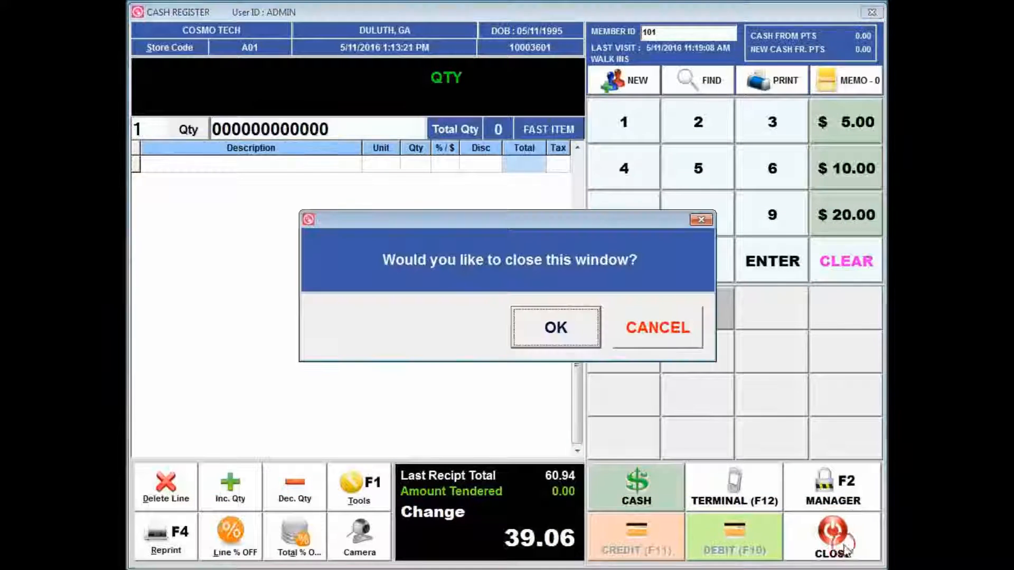
click(568, 320)
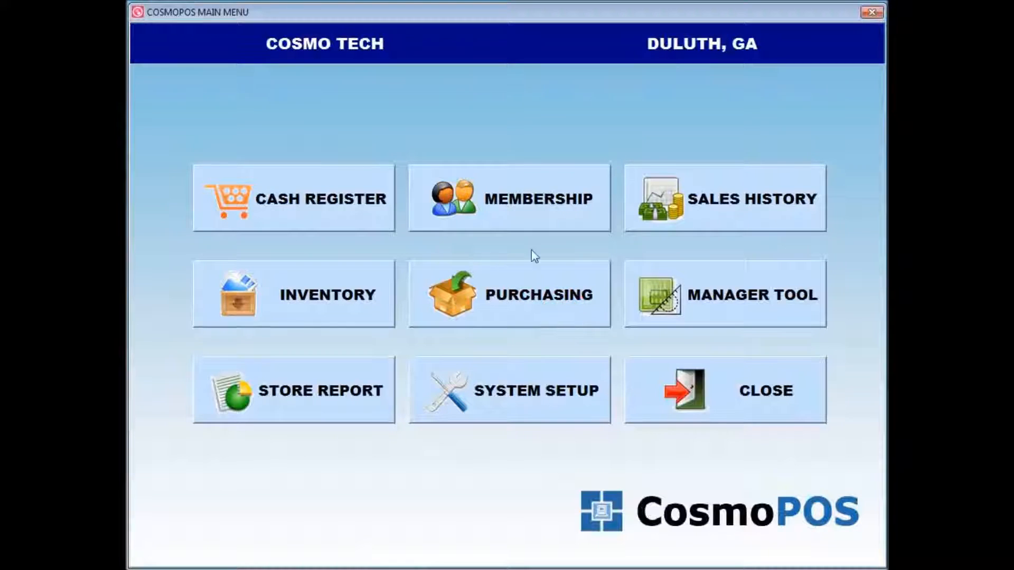
Step: Open the register privilege setup from System Setup and view the settings for REG01
click(536, 392)
click(663, 152)
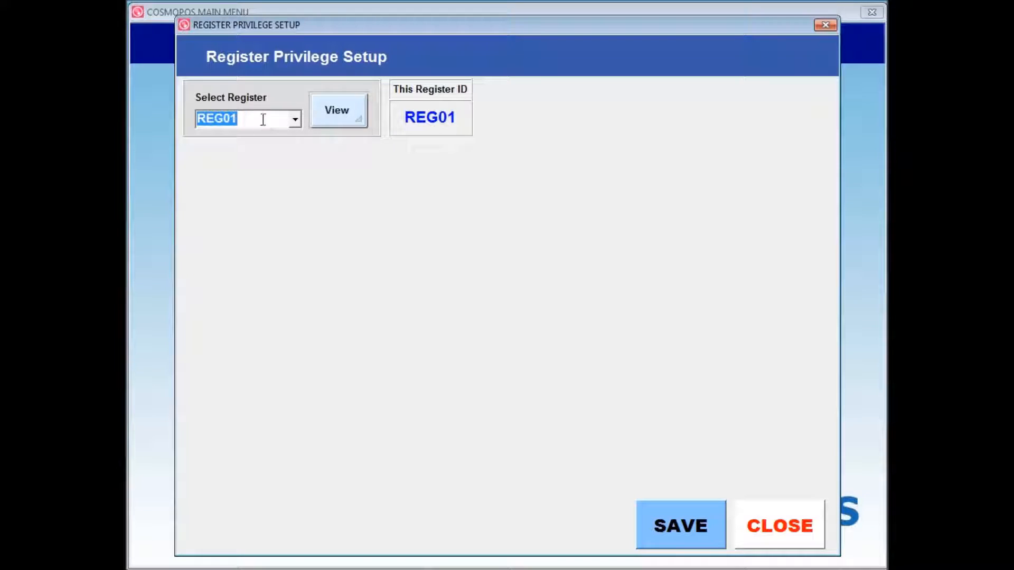
click(338, 123)
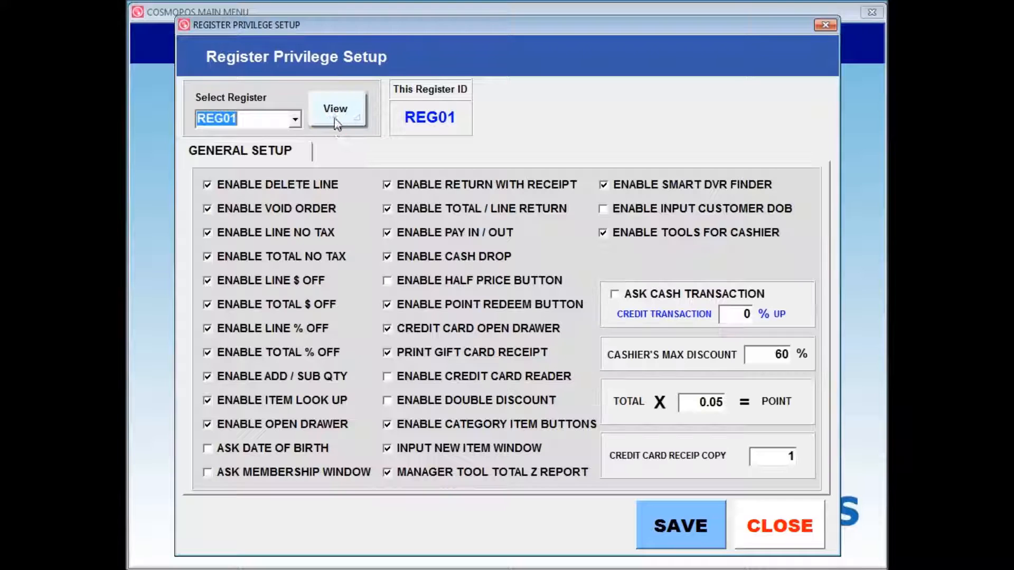
Step: Try changing the total-to-points multiplier to 0.02, restore 0.05, and close the privilege setup without saving
mouse_move(685, 402)
mouse_down()
mouse_move(731, 410)
mouse_move(671, 404)
mouse_up()
click(714, 402)
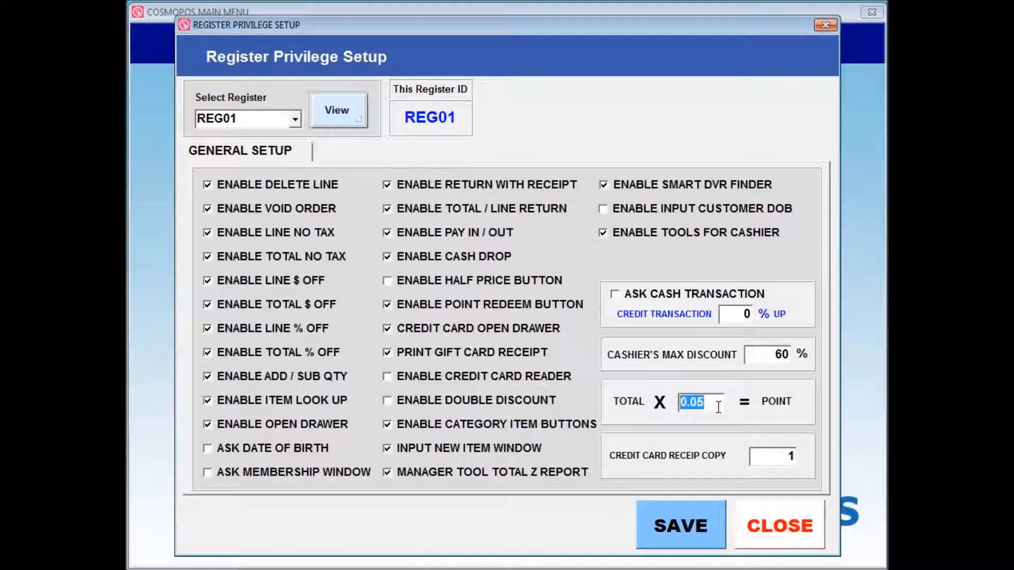
text(0.02)
key(BackSpace)
key(BackSpace)
key(BackSpace)
text(.05)
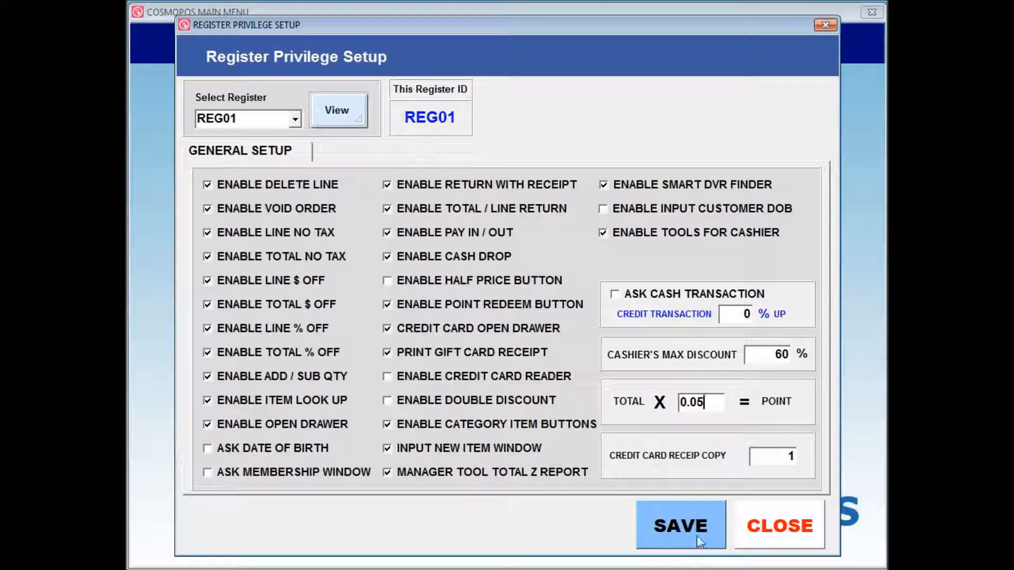
click(780, 526)
Step: Reopen the cash register and add five hair items from the H item search to the sale
click(430, 334)
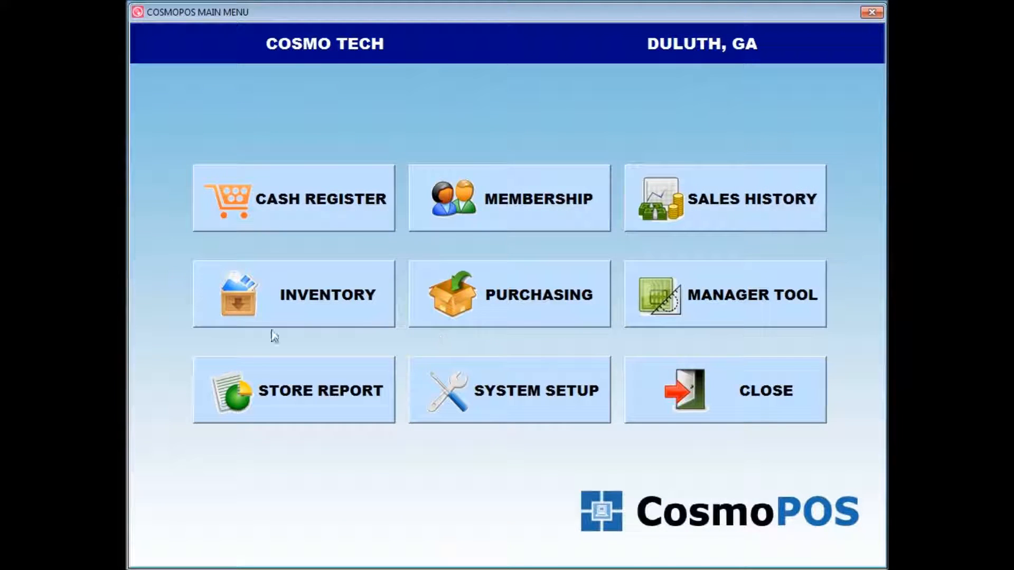
click(310, 196)
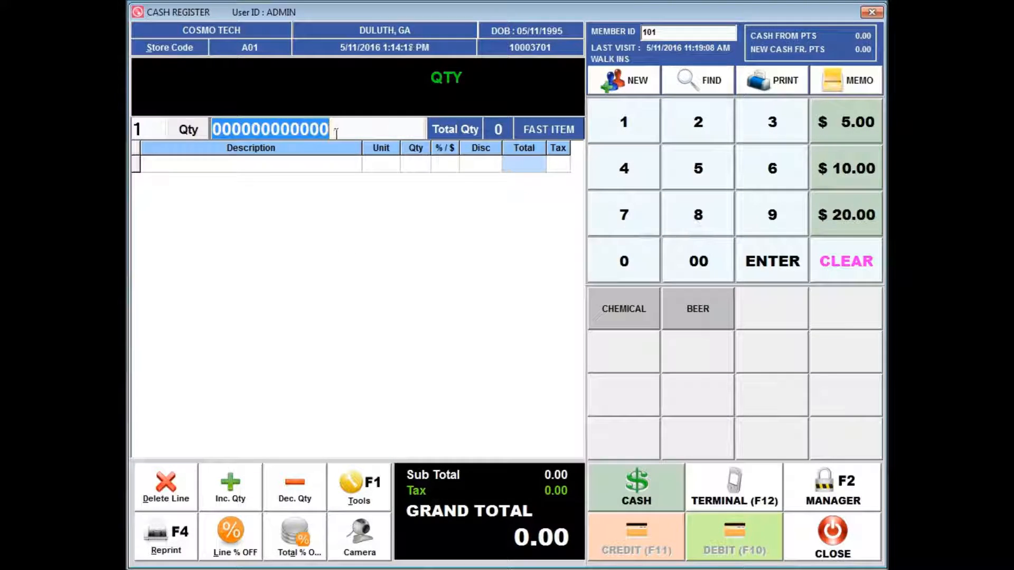
text(H)
key(Return)
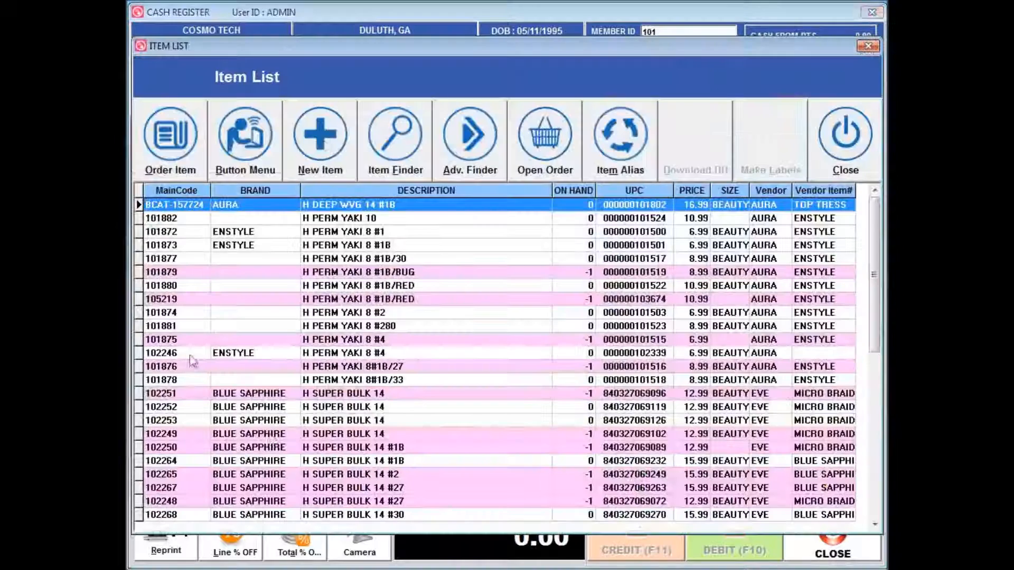
double_click(333, 246)
double_click(346, 459)
double_click(343, 366)
double_click(339, 299)
double_click(351, 231)
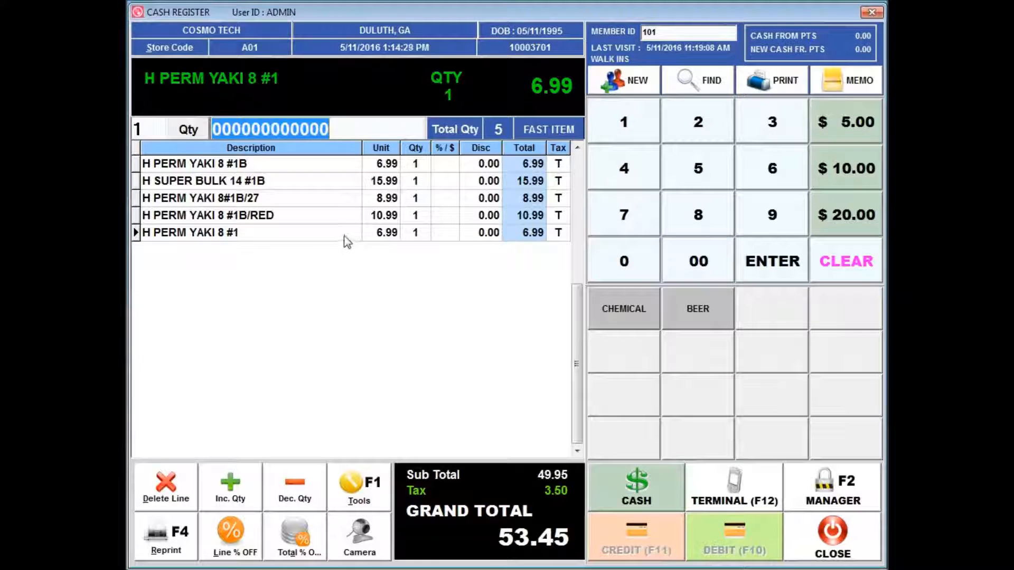
Step: Delete every line from the current sale
click(285, 232)
click(181, 487)
click(181, 487)
click(181, 486)
click(181, 485)
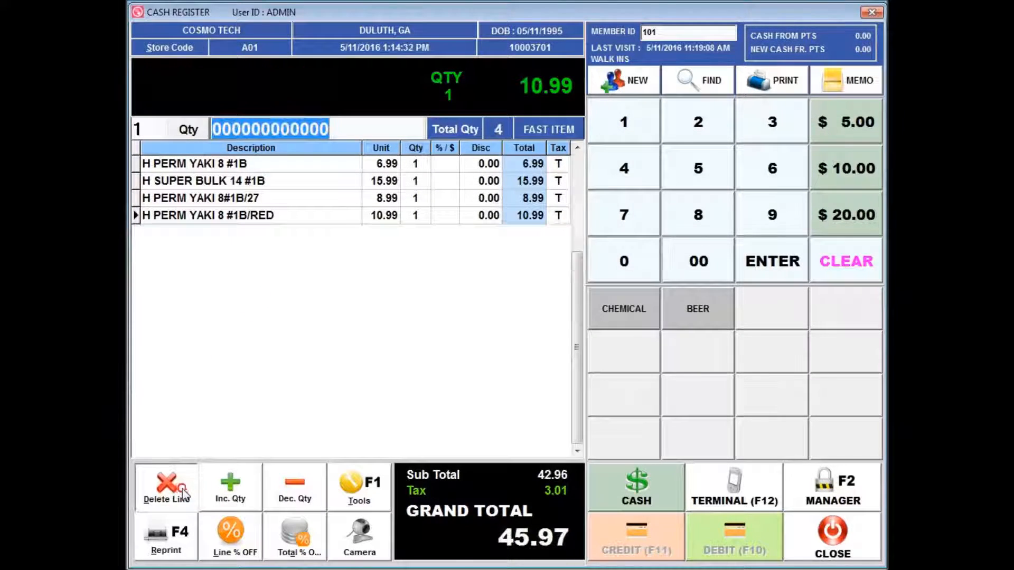
click(181, 486)
Step: Find the new customer by name and open their customer information
click(684, 83)
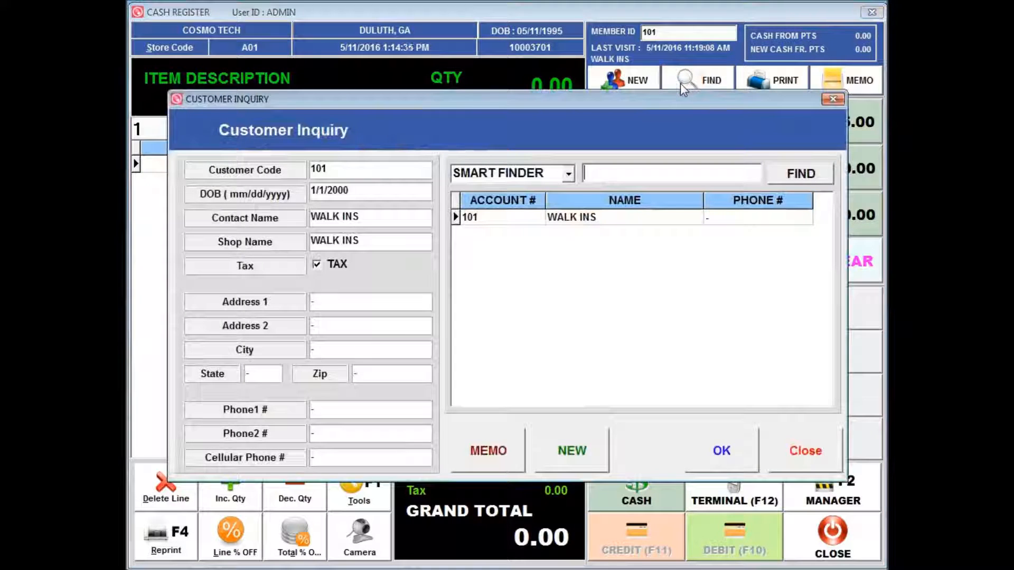
text(JOHN DOE)
key(Return)
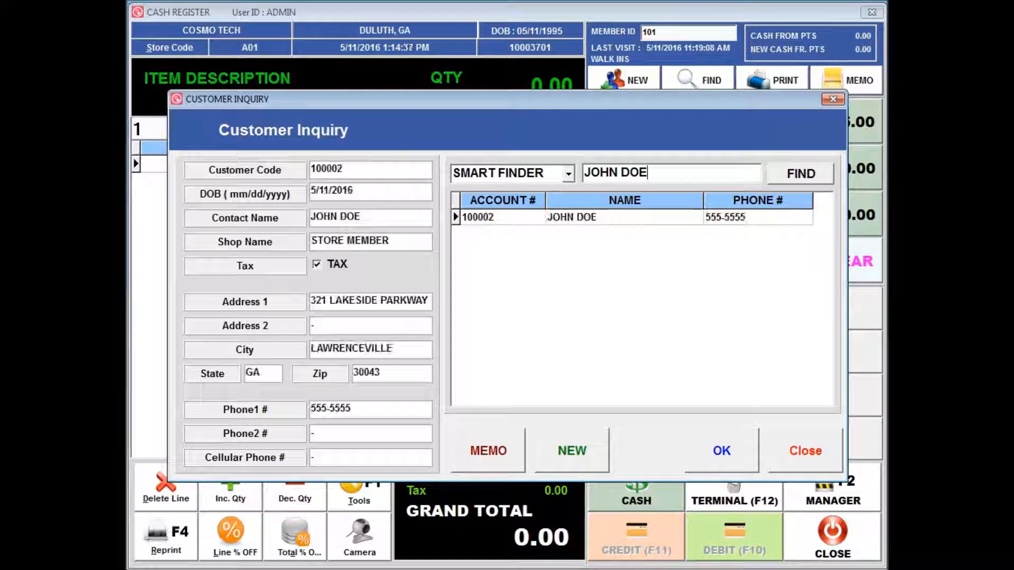
double_click(600, 219)
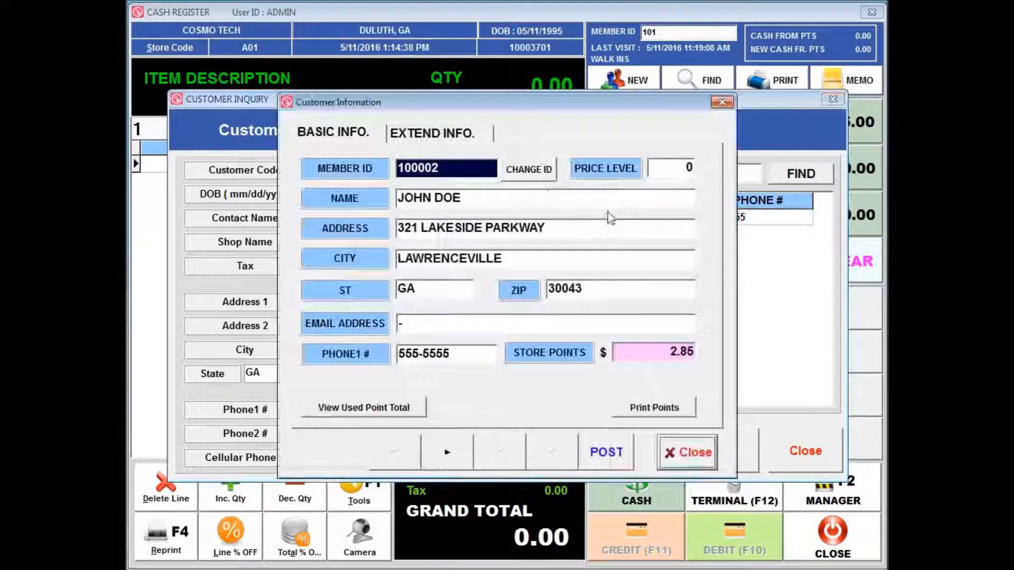
Step: Post the customer to the current sale and close the customer information window
click(611, 458)
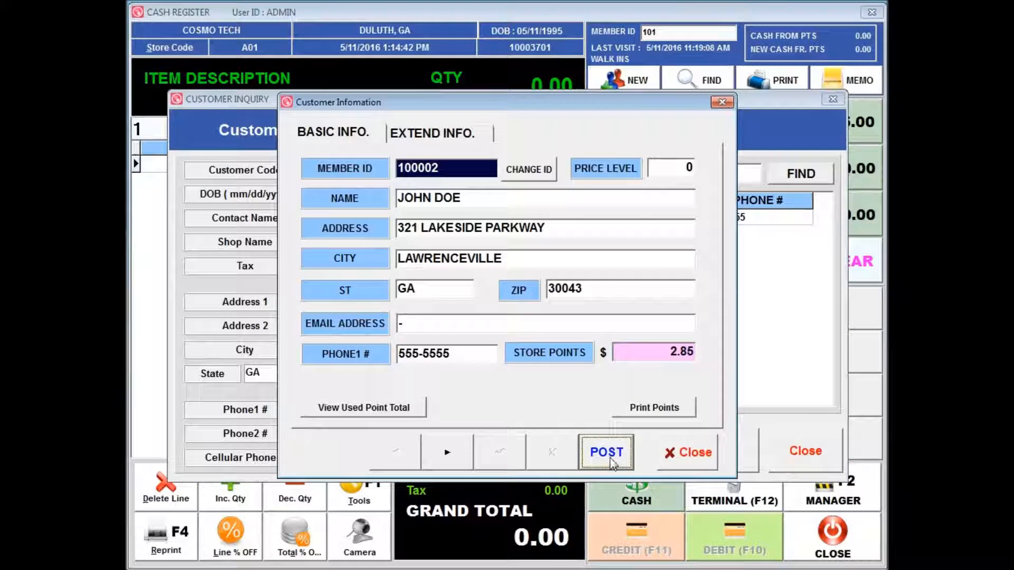
click(691, 455)
click(705, 451)
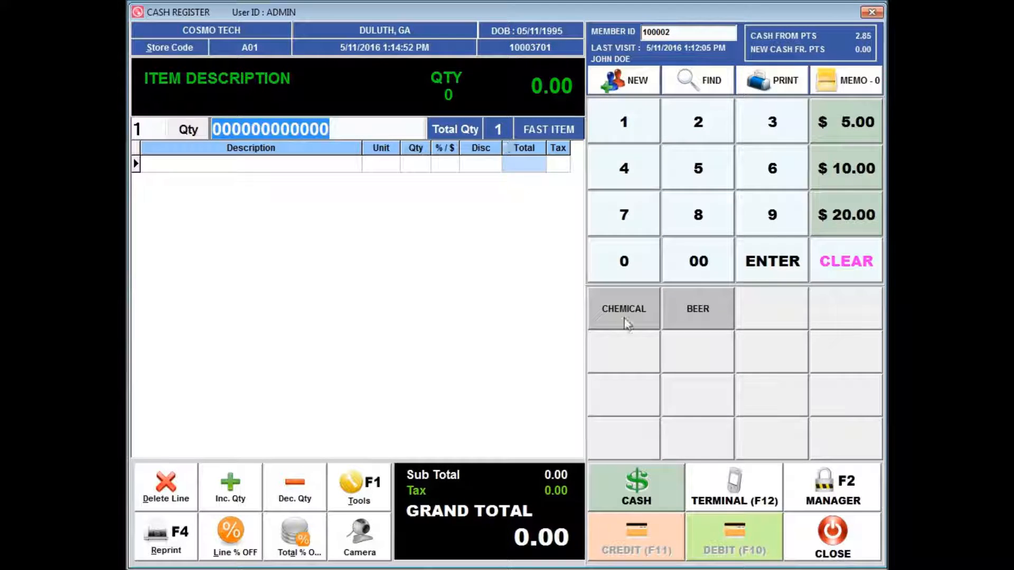
Step: Search items starting with H and add eight hair items from the item list to the sale
text(H)
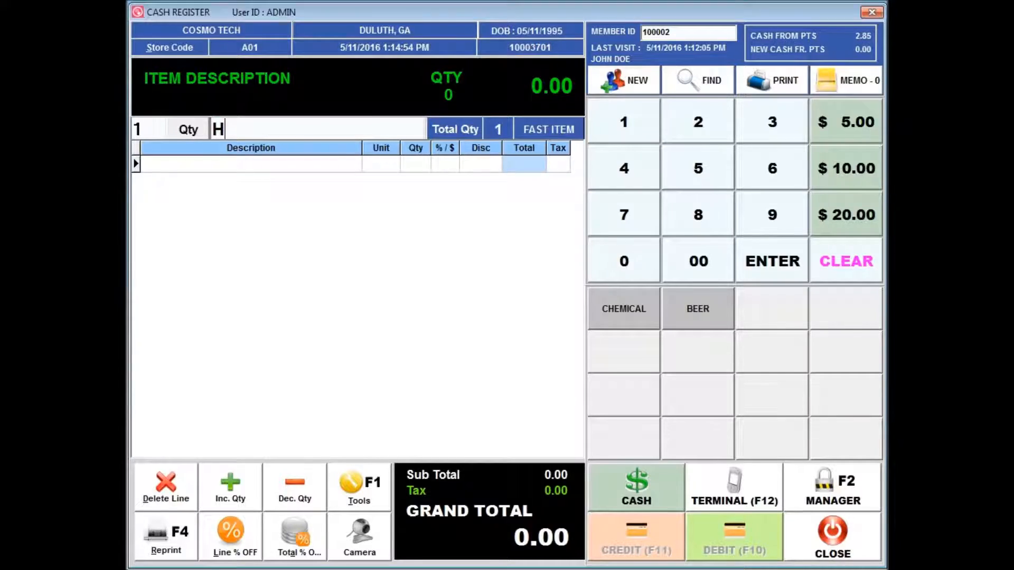
key(Return)
double_click(362, 232)
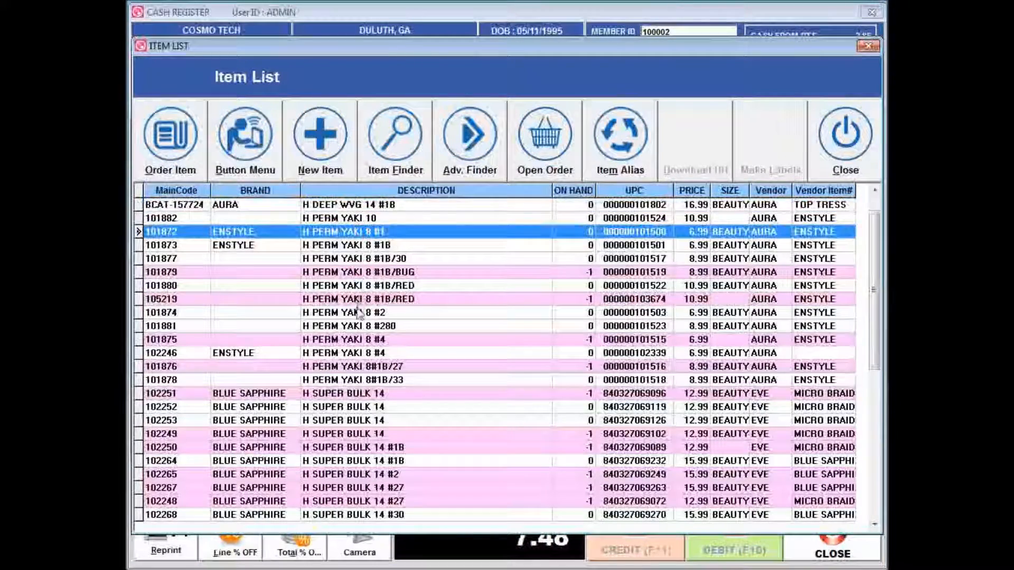
double_click(359, 326)
double_click(334, 245)
double_click(357, 366)
double_click(351, 395)
double_click(351, 421)
double_click(301, 463)
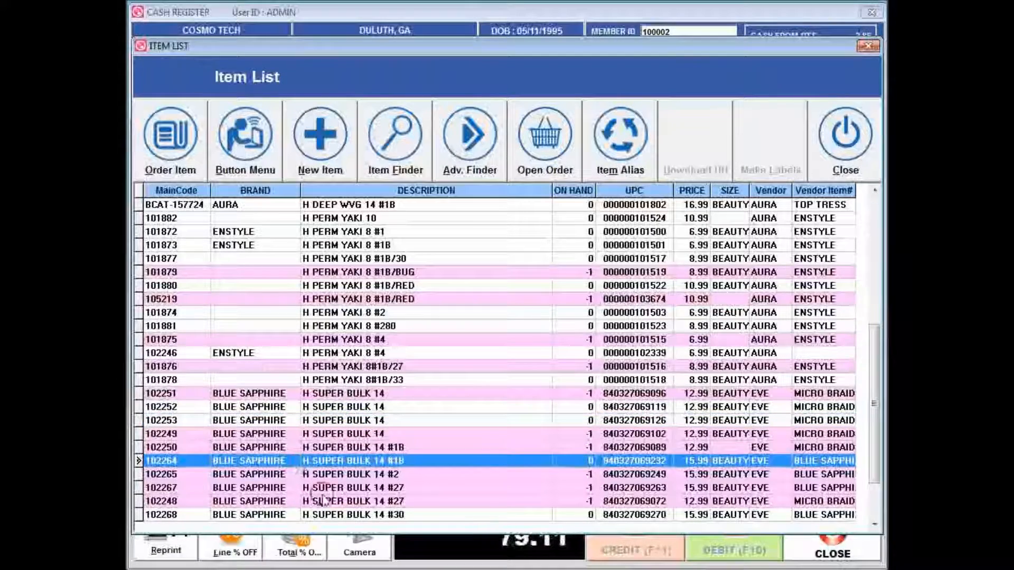
double_click(338, 515)
click(843, 149)
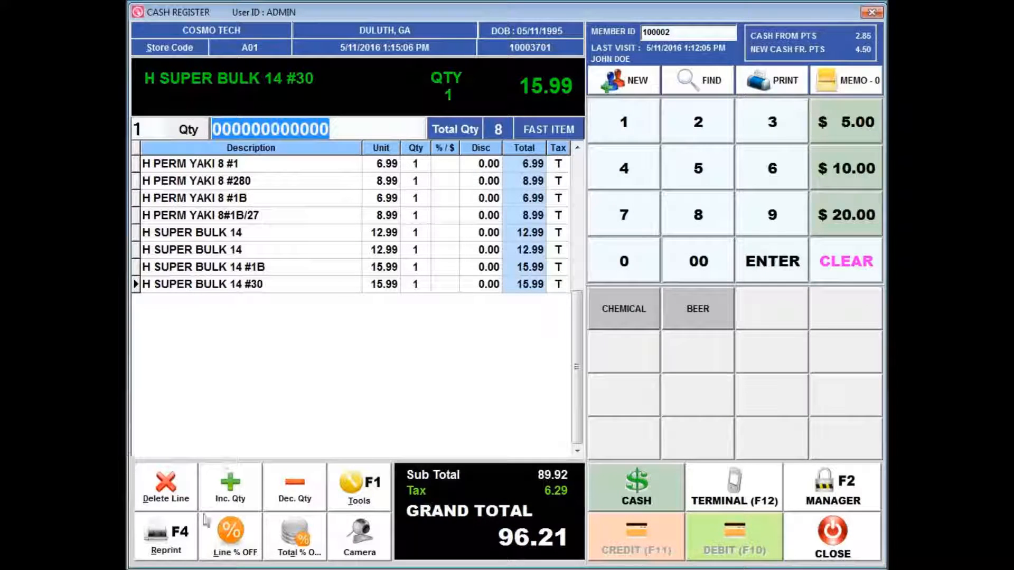
Step: Redeem 2.00 of the customer's store points on the sale
click(641, 481)
click(628, 477)
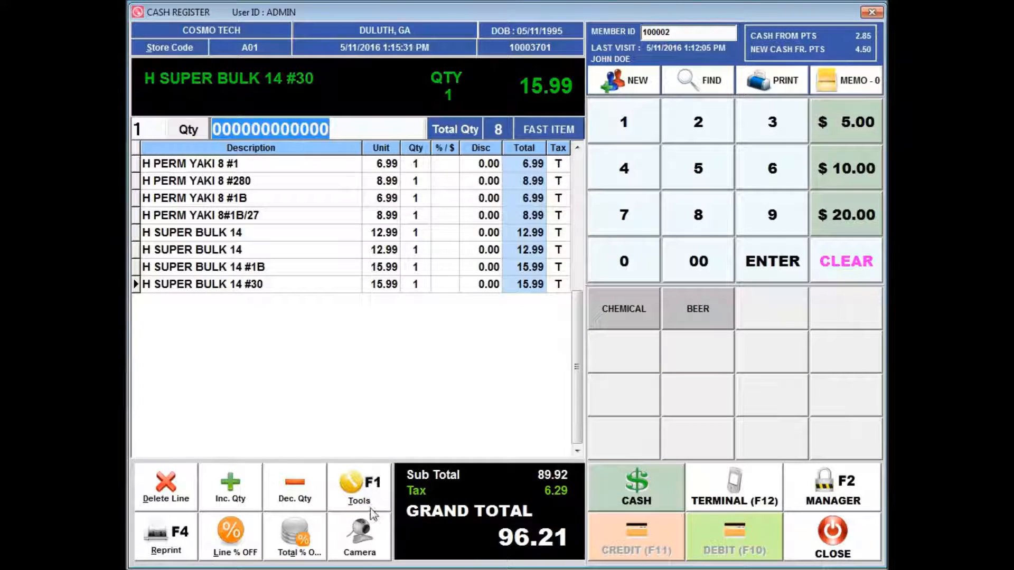
click(358, 494)
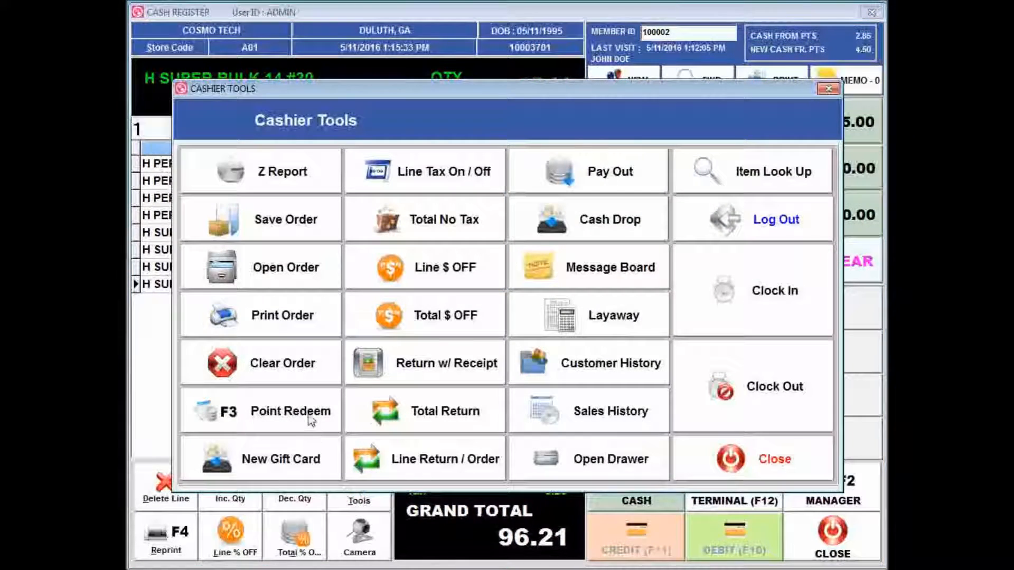
click(310, 415)
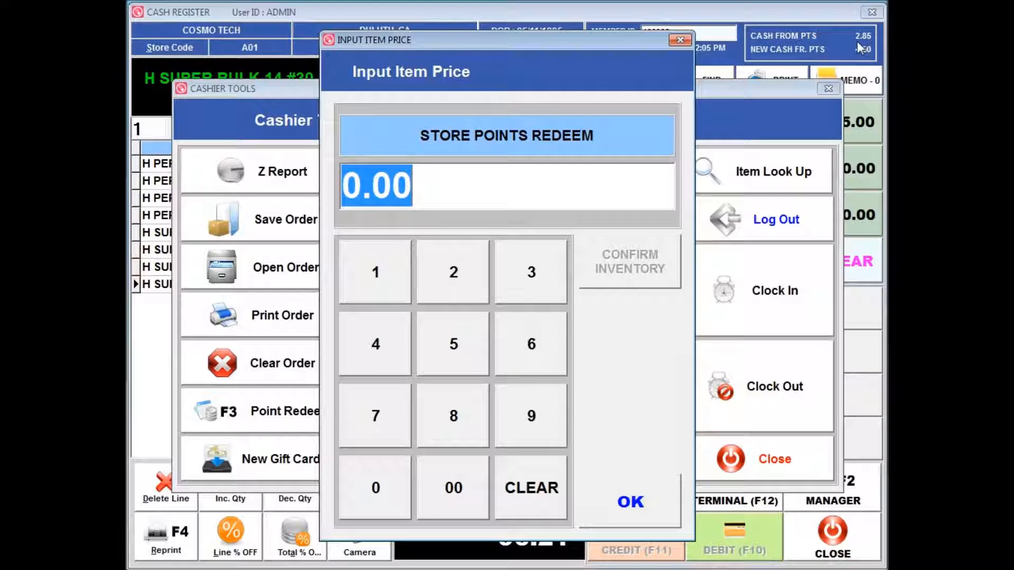
text(2.00)
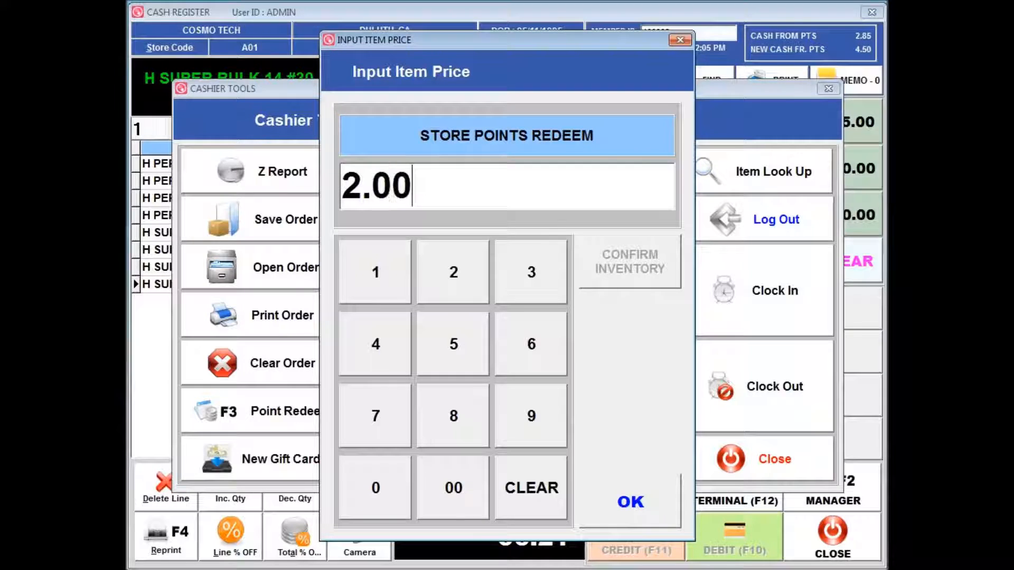
click(658, 509)
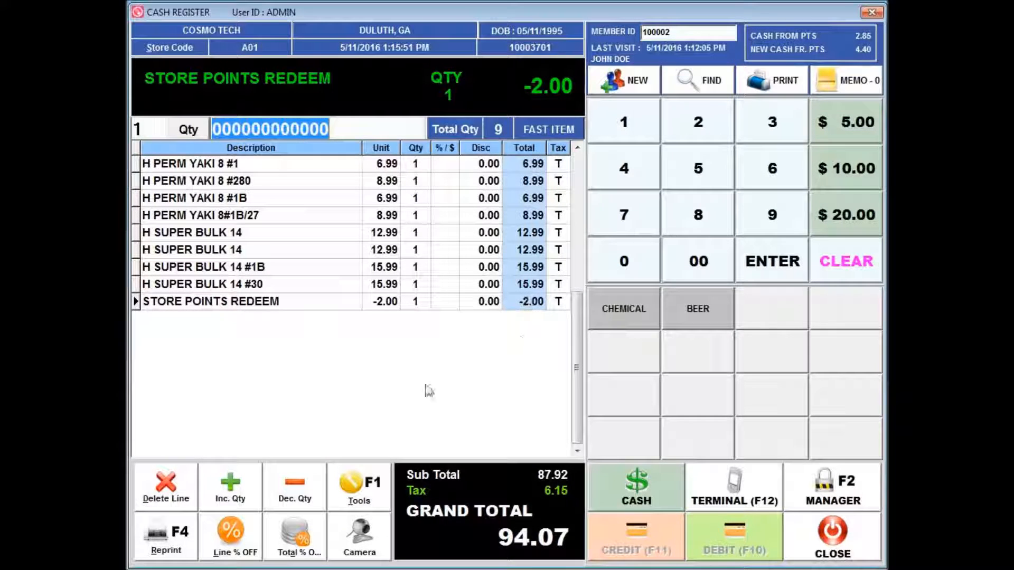
Step: Pay the sale in cash with 100.00 tendered and close the transaction message
click(639, 489)
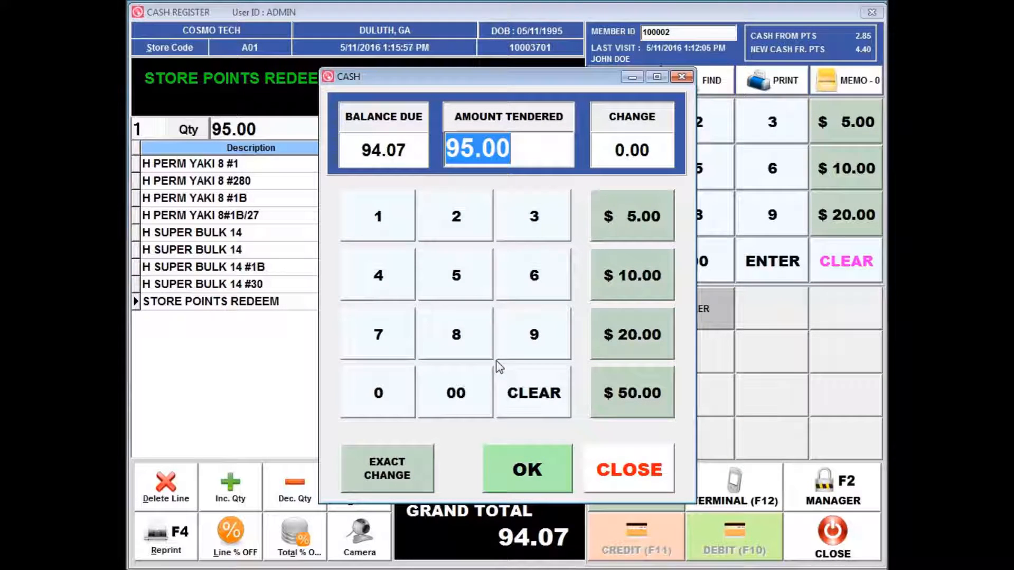
text(100.00)
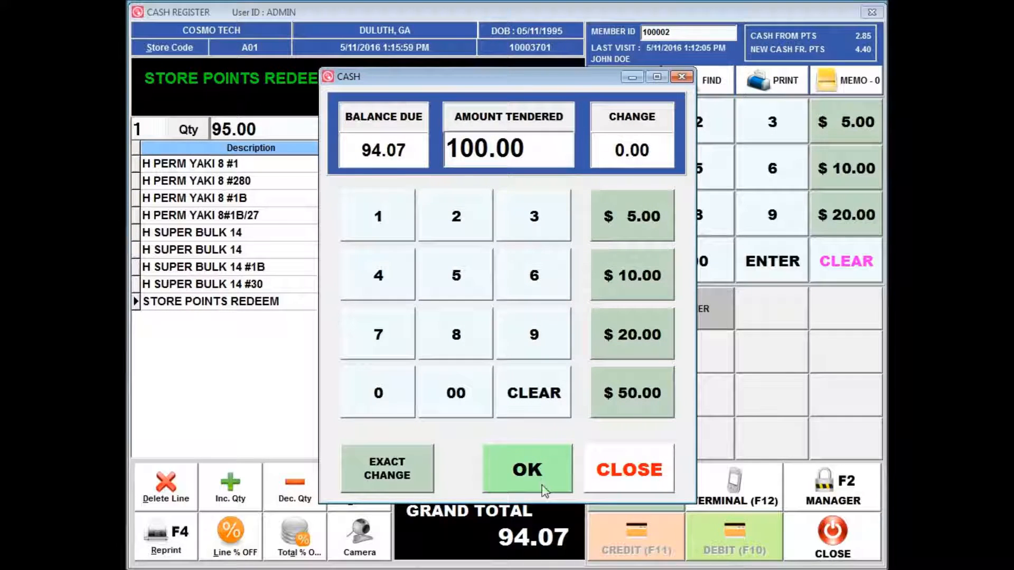
click(544, 481)
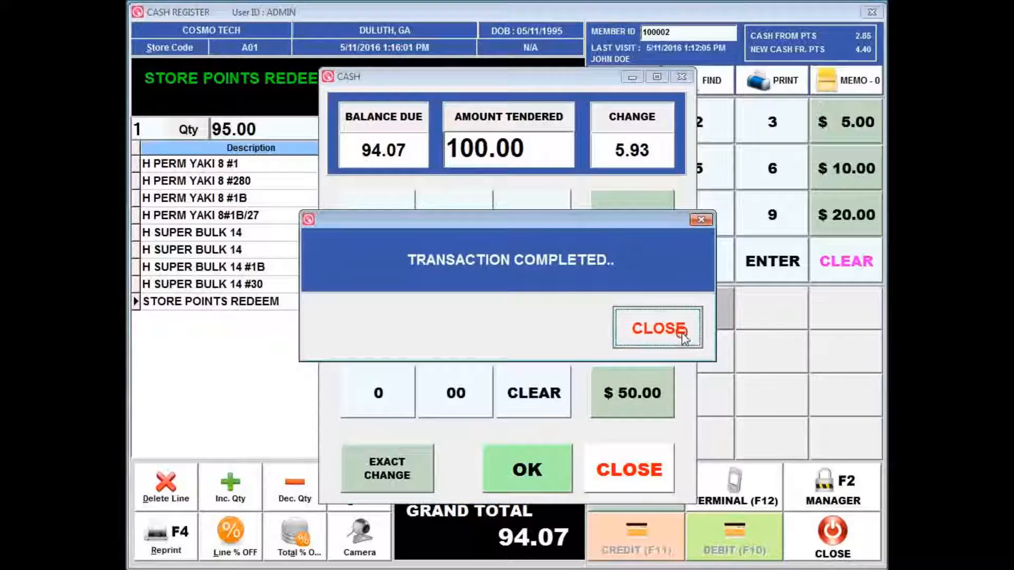
click(654, 328)
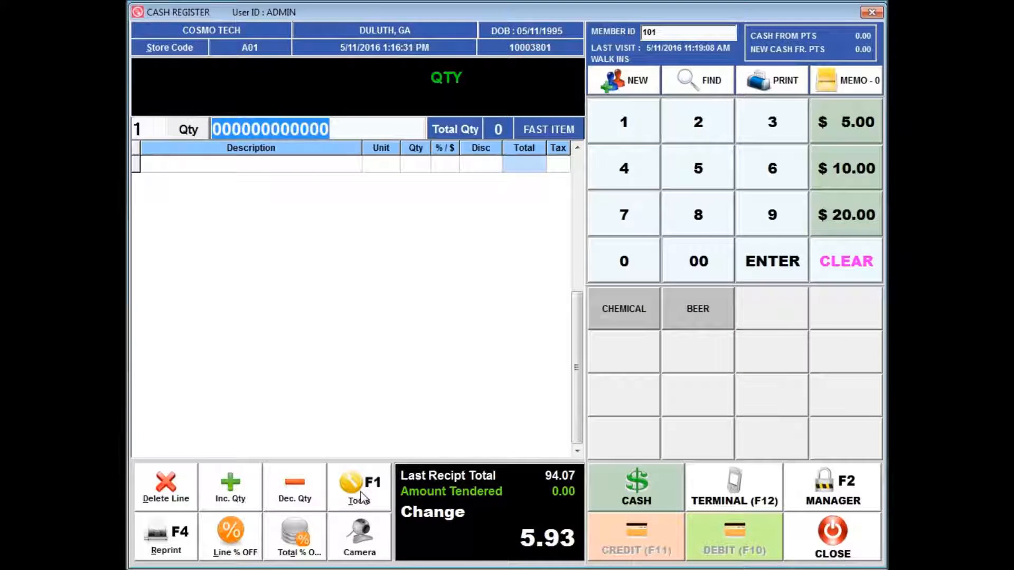
Step: Create a new gift card with a generated number and an amount of 50.00
click(362, 496)
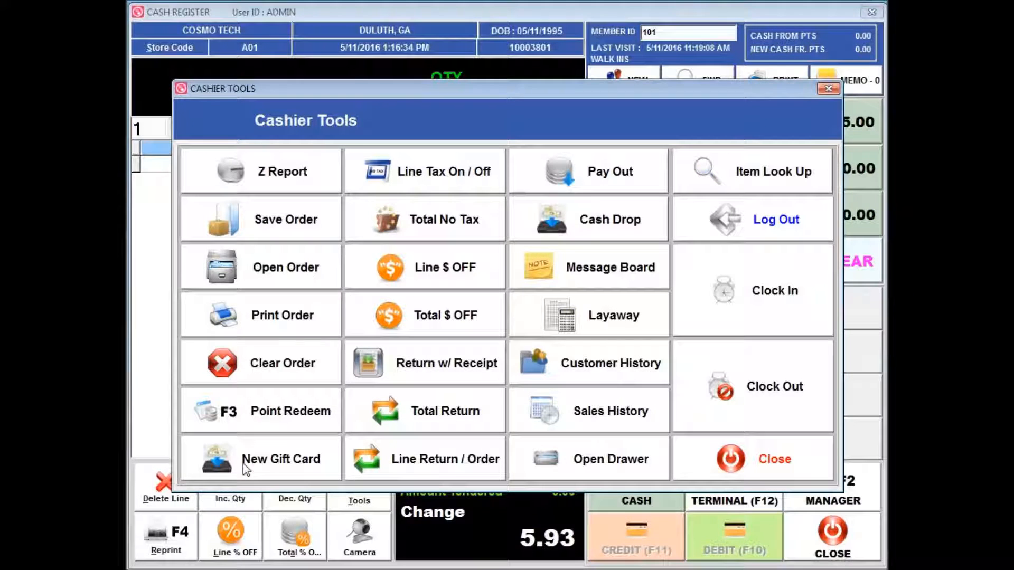
click(273, 474)
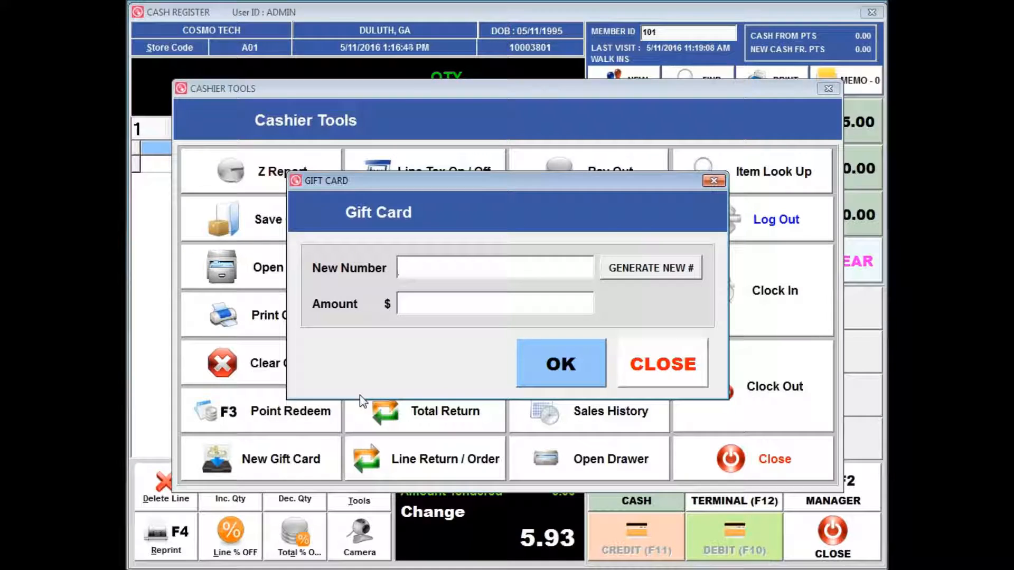
click(649, 268)
click(454, 302)
text(50.00)
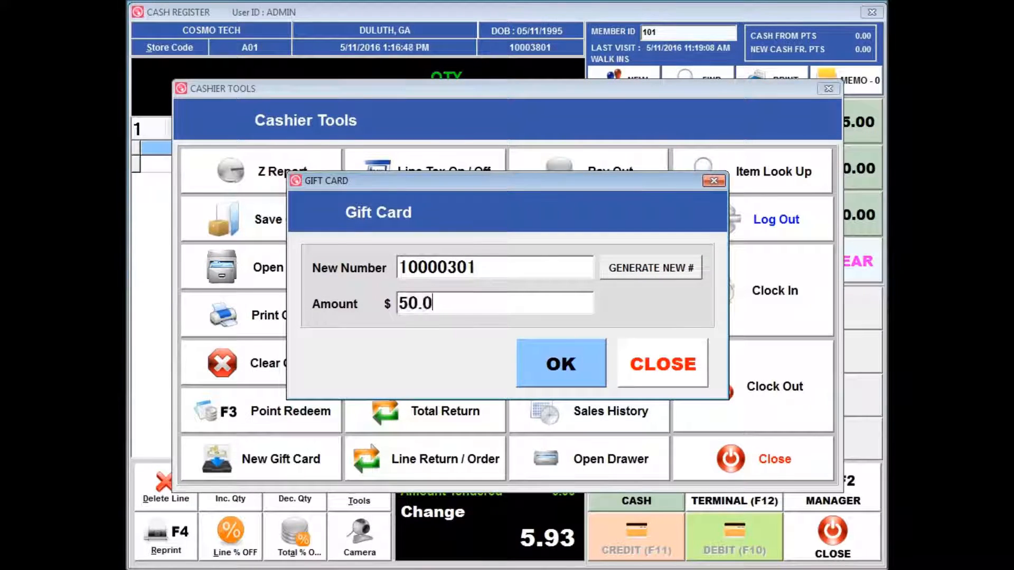
key(Return)
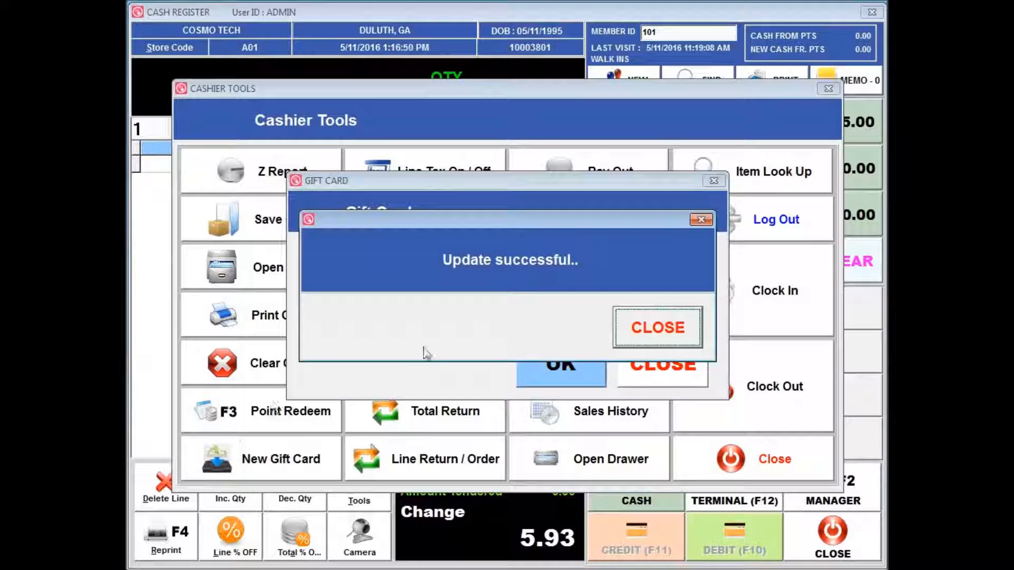
click(655, 334)
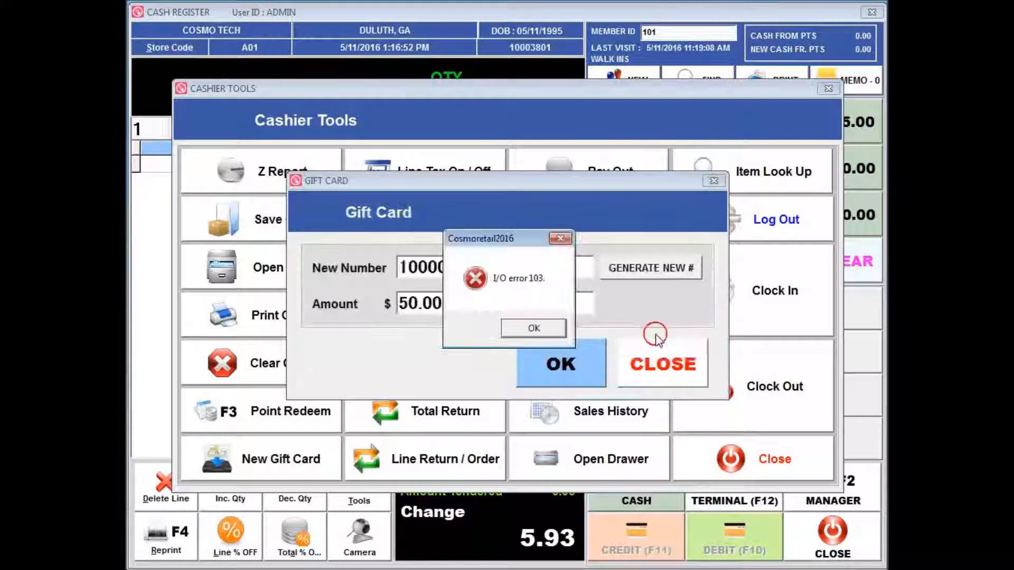
Step: Save the gift card again, accept updating the item information, and close the gift card and cashier tools
click(533, 328)
click(561, 373)
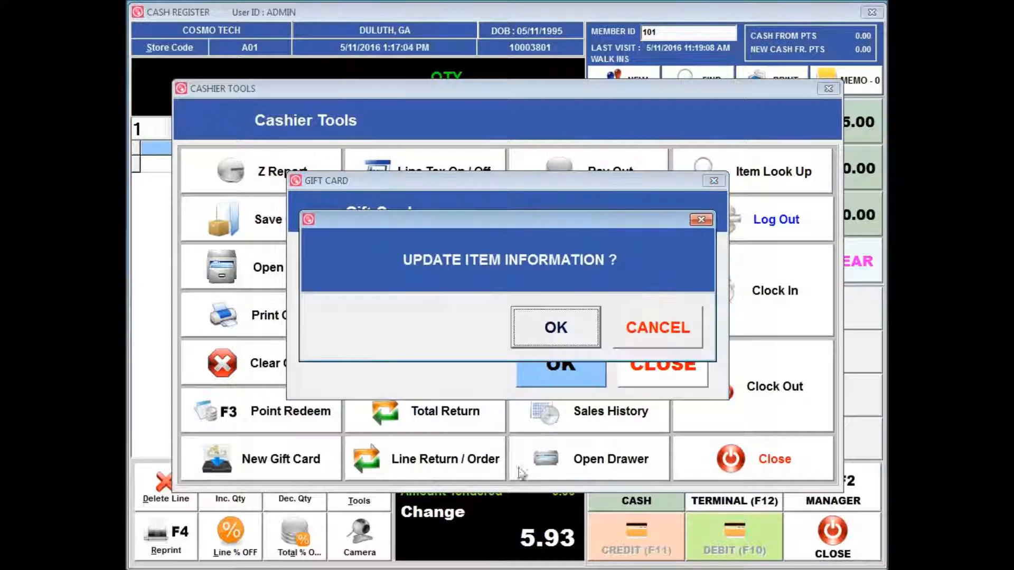
click(580, 332)
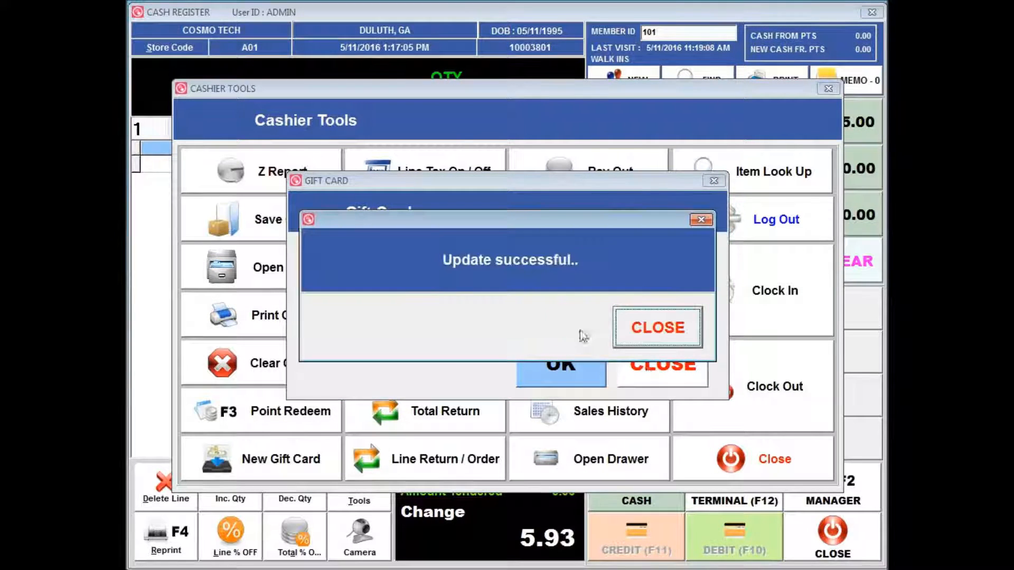
click(667, 329)
click(534, 333)
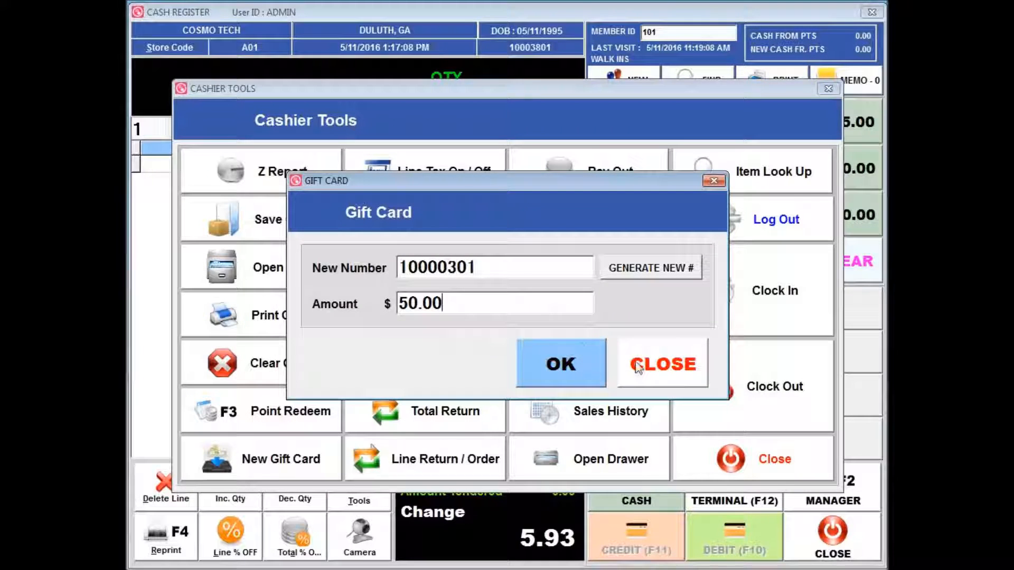
click(666, 364)
click(771, 464)
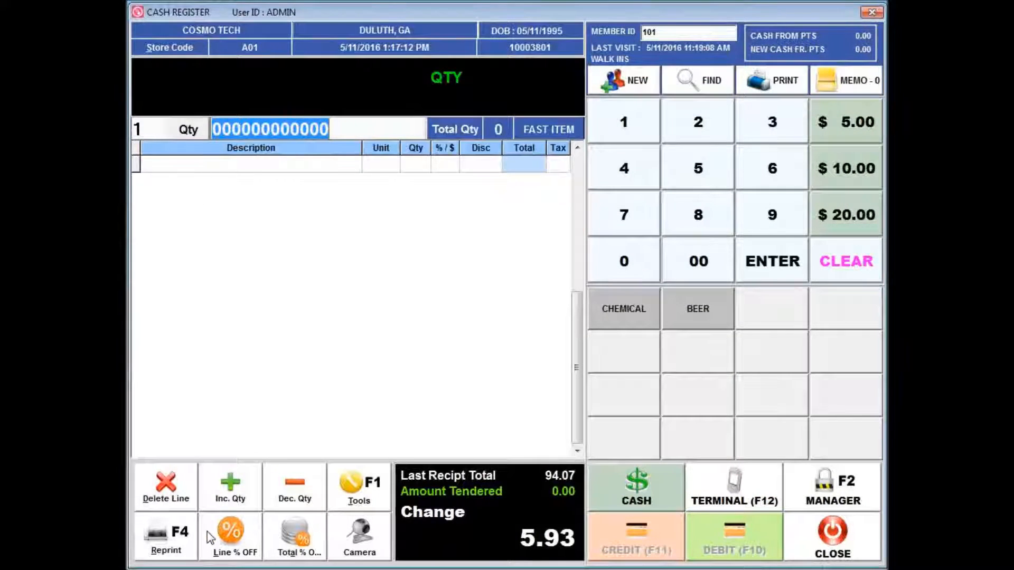
Step: Start a new sale by searching H and adding four hair items from the item list
click(359, 487)
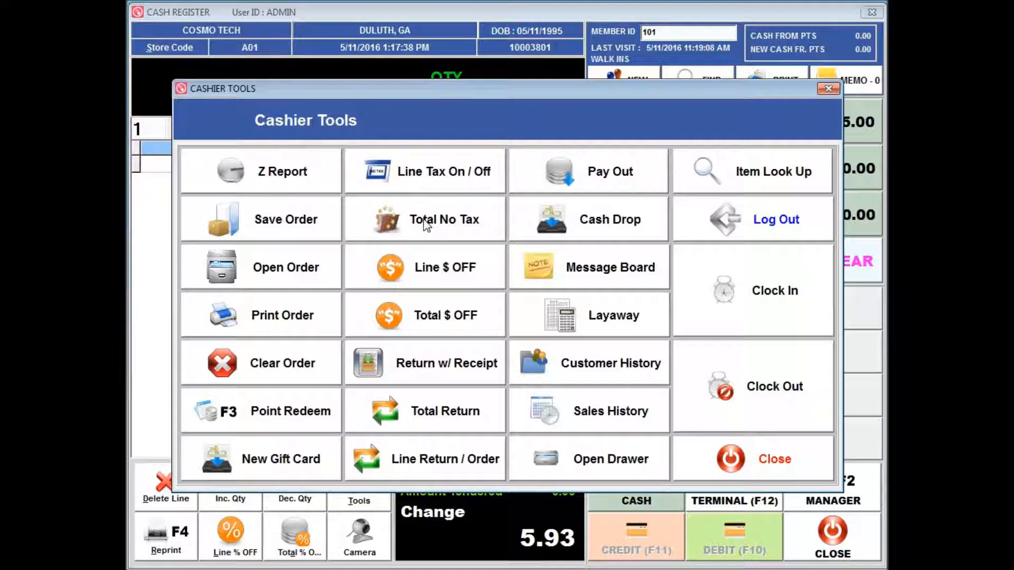
click(728, 449)
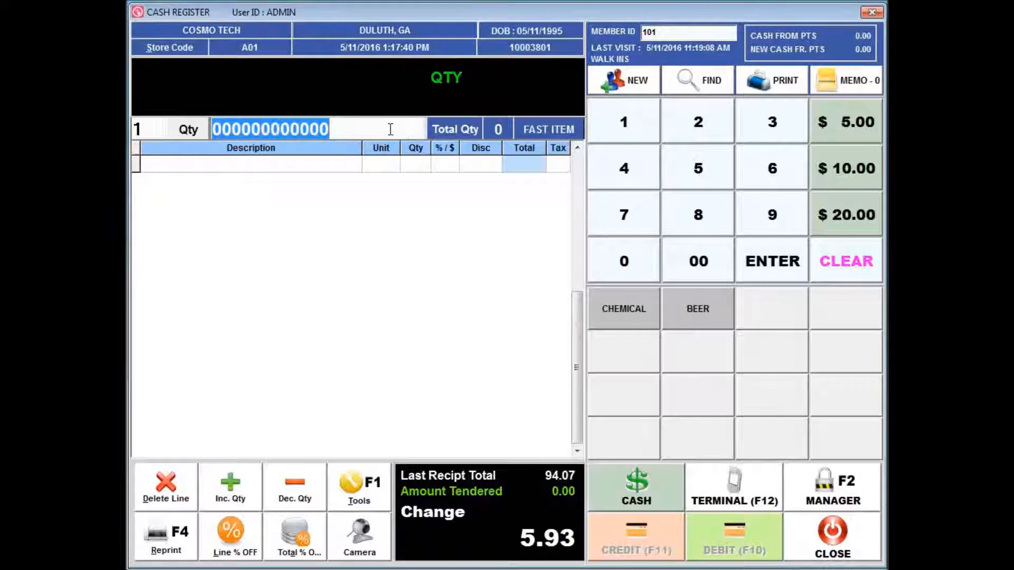
text(H)
key(Return)
click(449, 286)
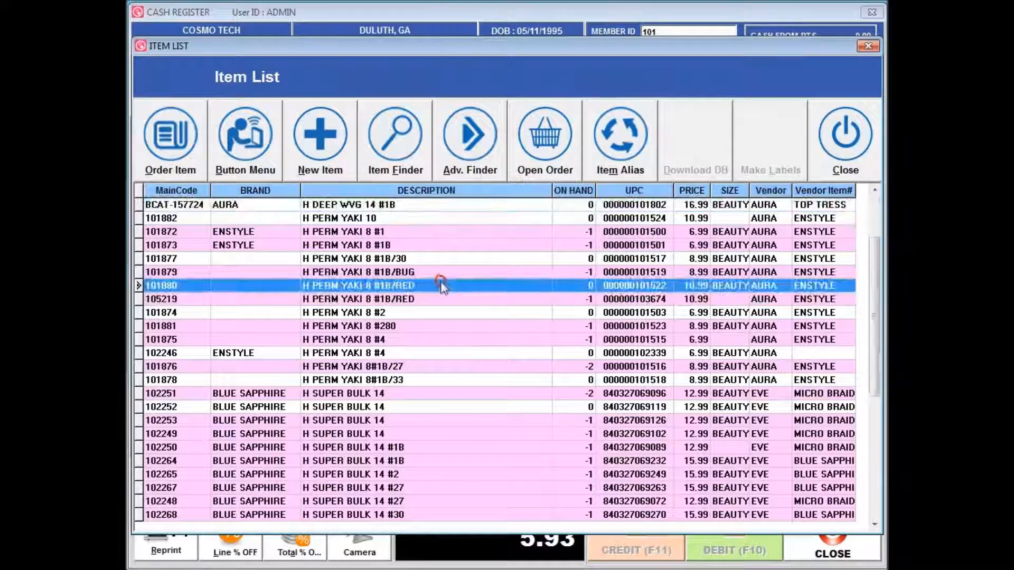
double_click(407, 206)
double_click(404, 354)
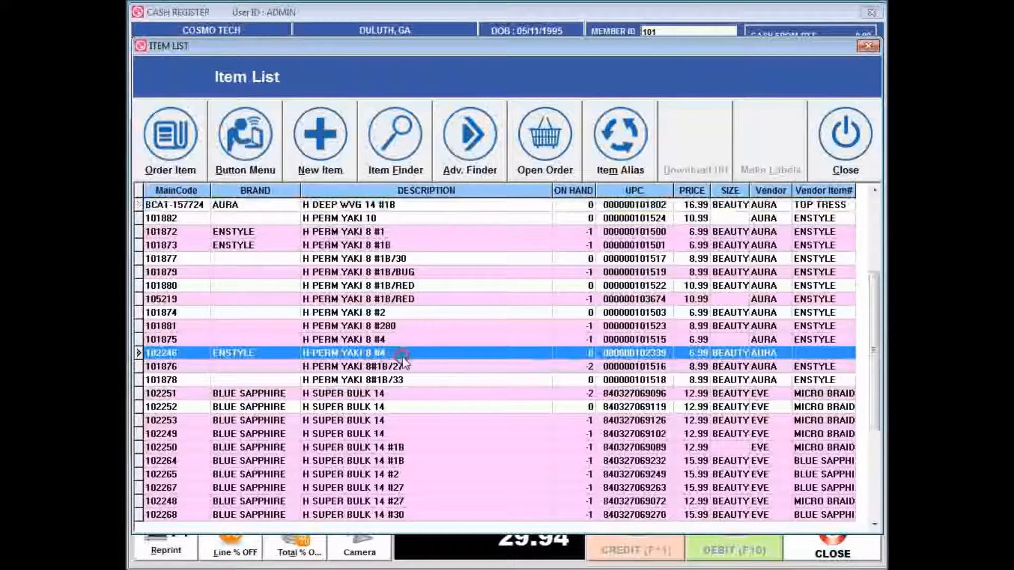
double_click(403, 394)
click(845, 137)
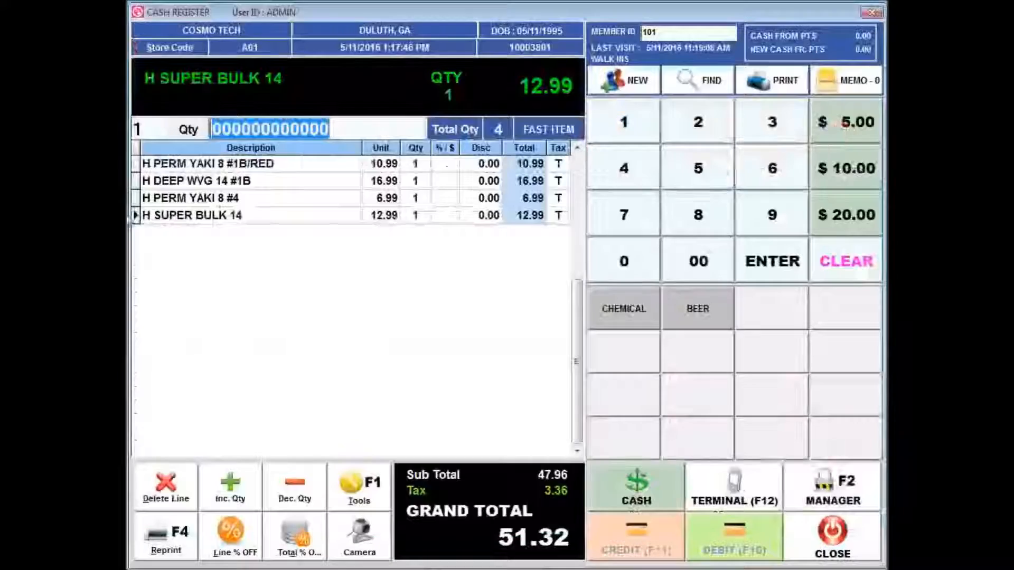
Step: Turn off tax on the H PERM YAKI 8 #1B/RED line
click(260, 165)
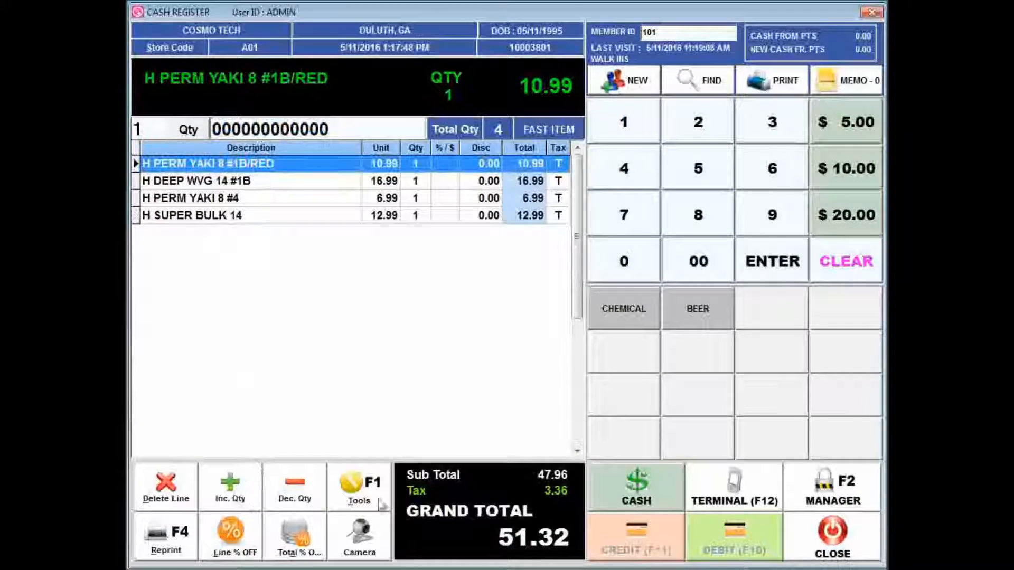
click(378, 494)
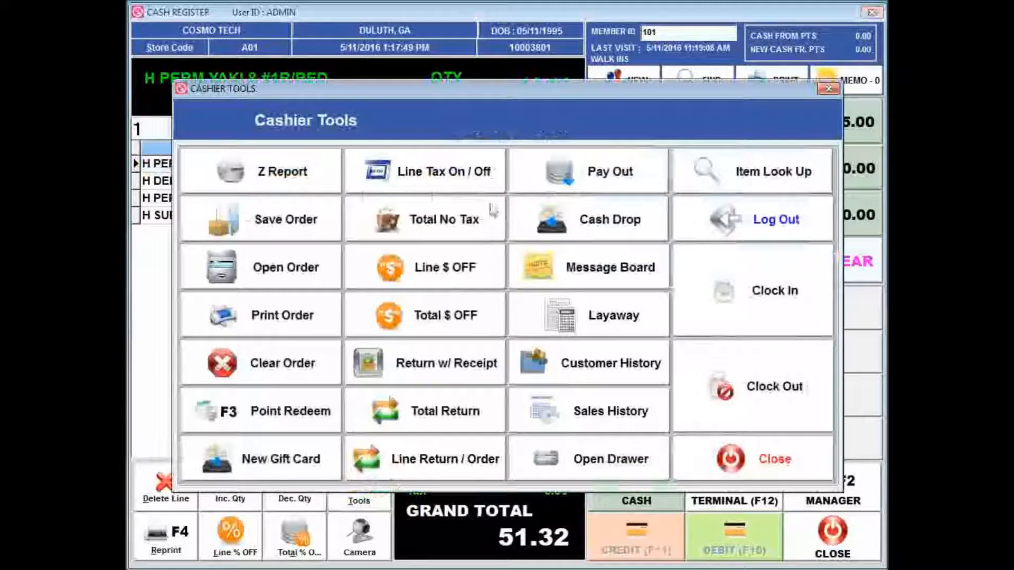
click(467, 164)
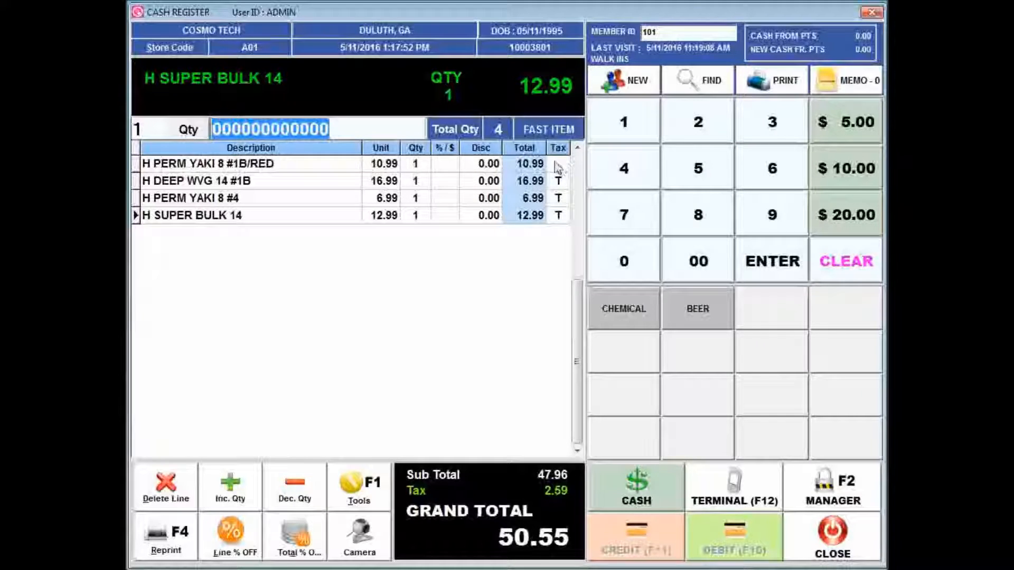
Step: Turn tax back on for the H PERM YAKI 8 #1B/RED line
click(356, 166)
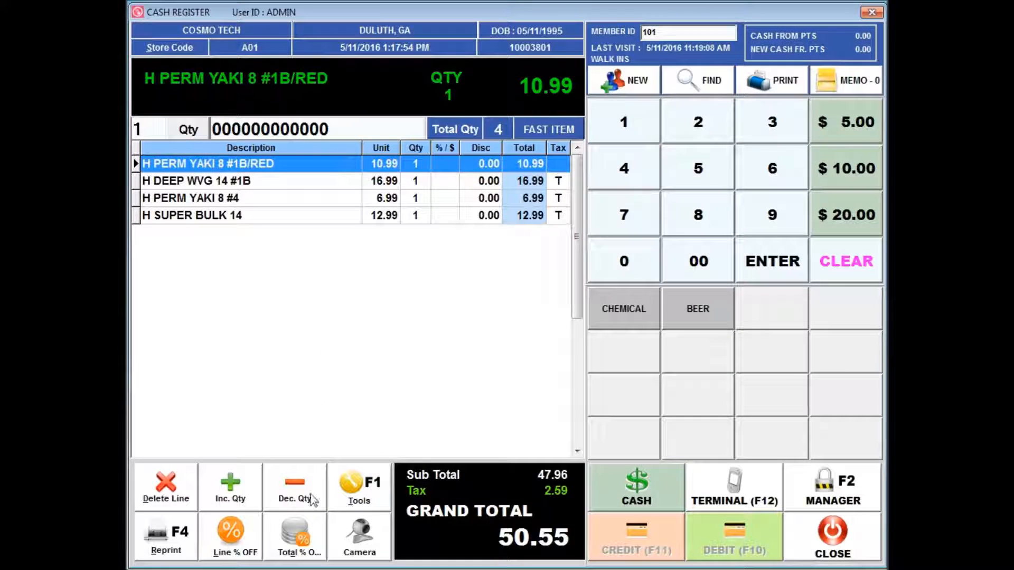
click(349, 498)
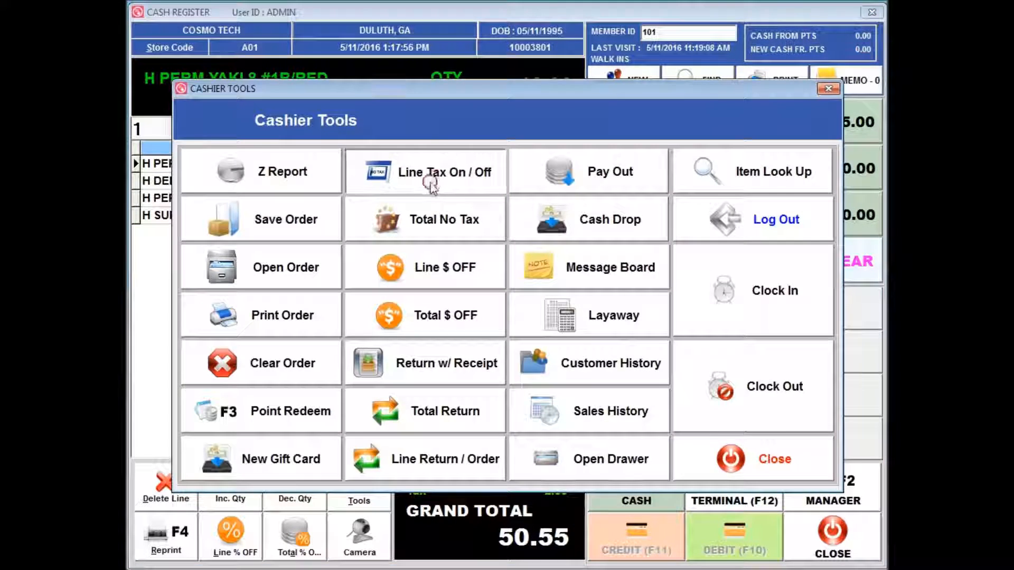
click(431, 182)
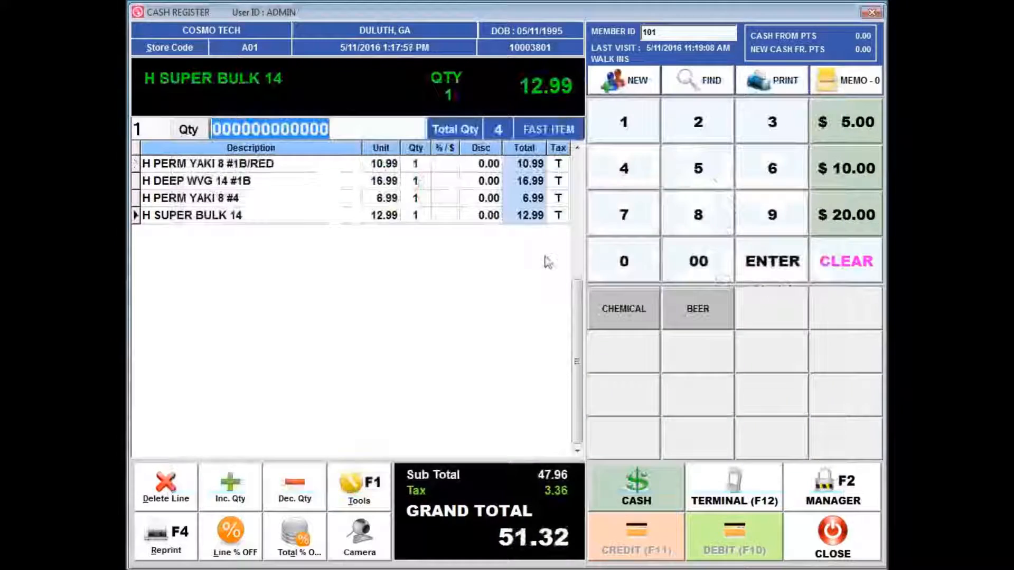
Step: Remove tax from the entire sale using Total No Tax in the cashier tools
click(372, 507)
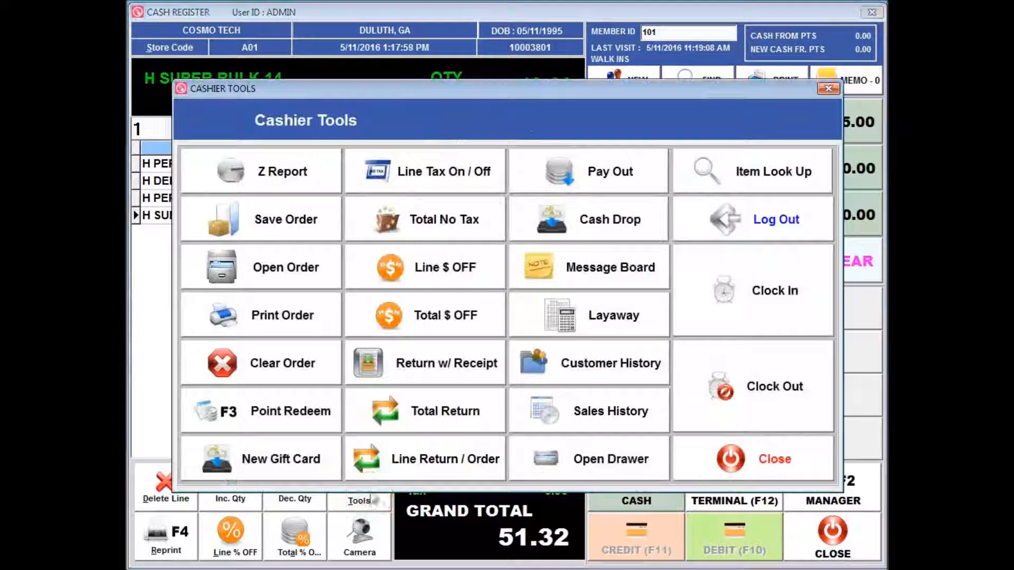
click(472, 223)
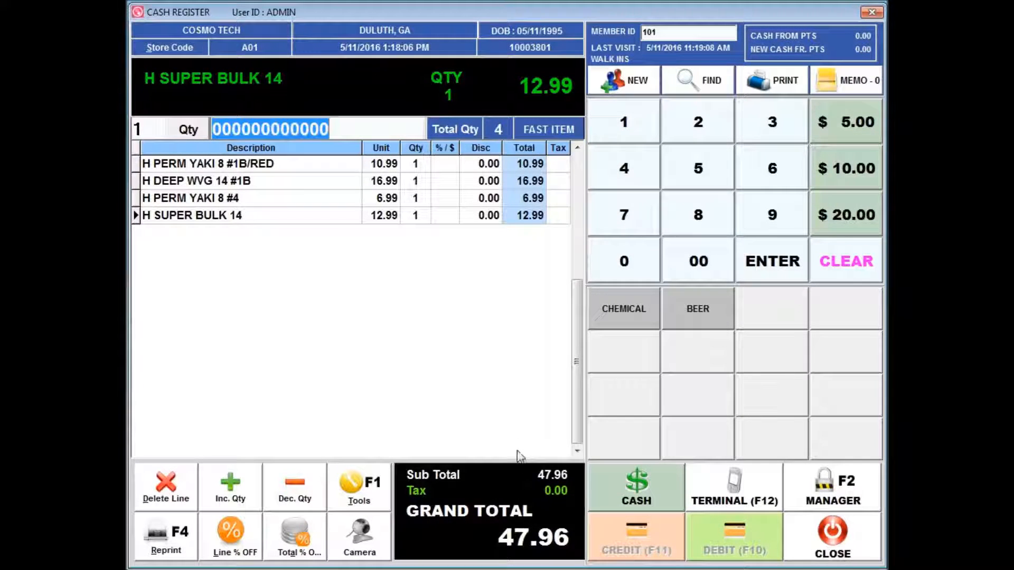
Step: Apply a line money-off to H SUPER BULK 14, setting its new price to 5.99 with reason TEST, and close the cashier tools
click(371, 504)
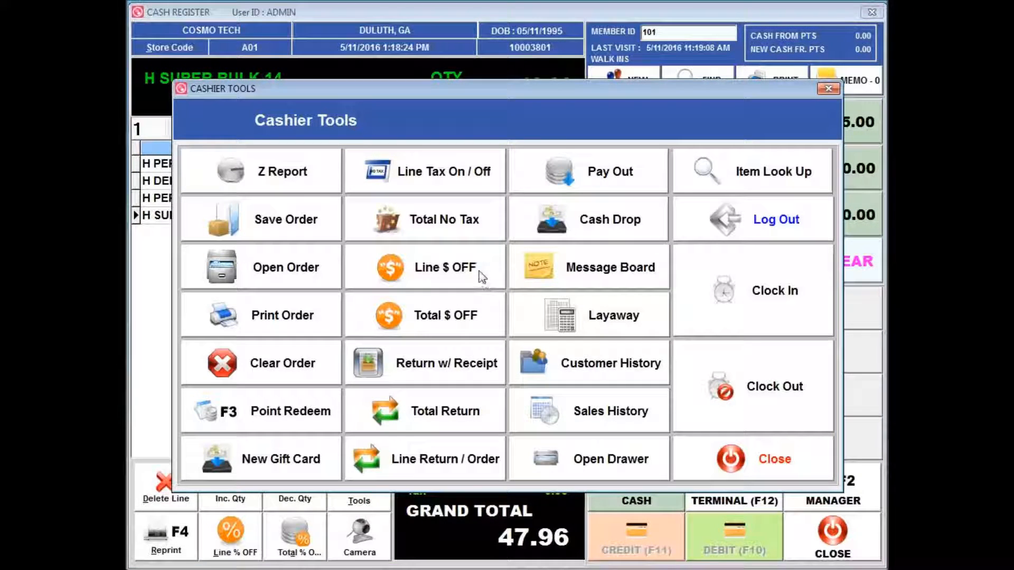
click(434, 270)
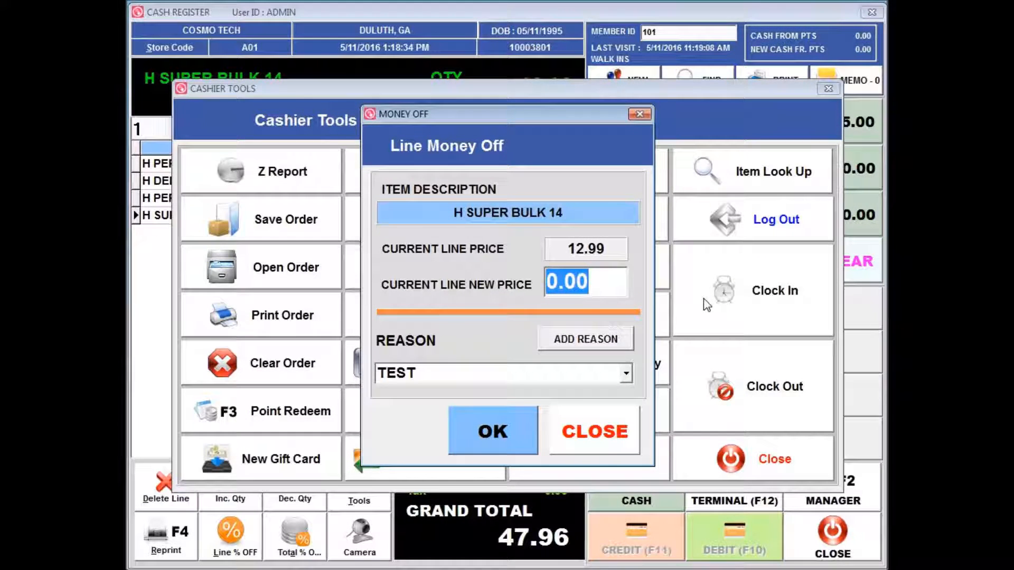
text(5)
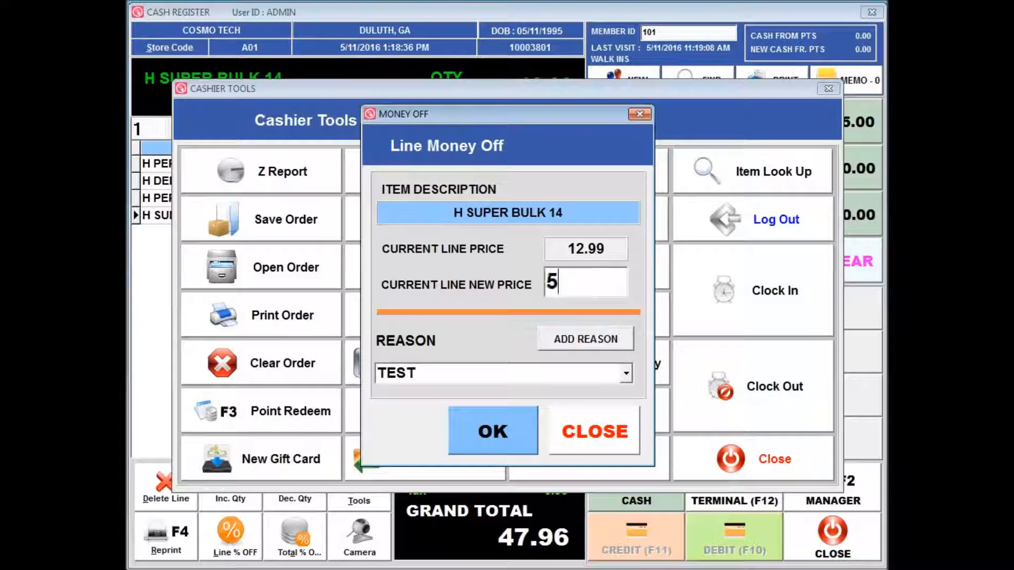
text(.99)
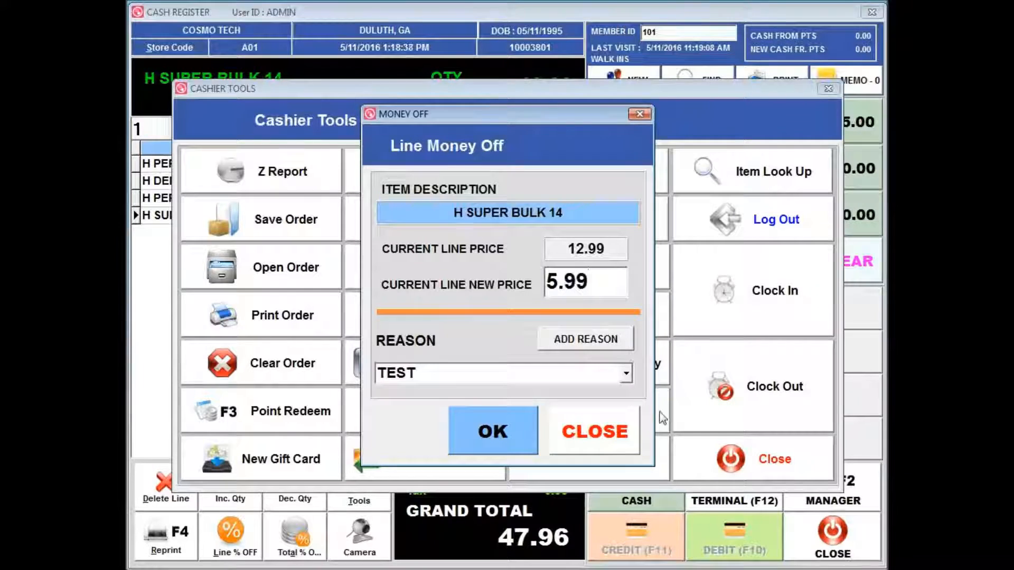
click(502, 439)
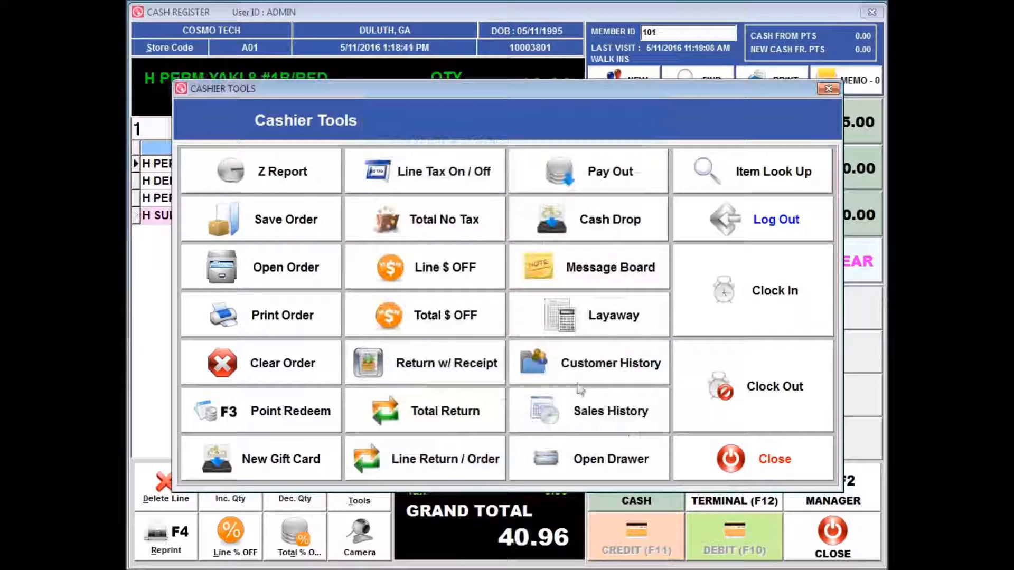
click(730, 459)
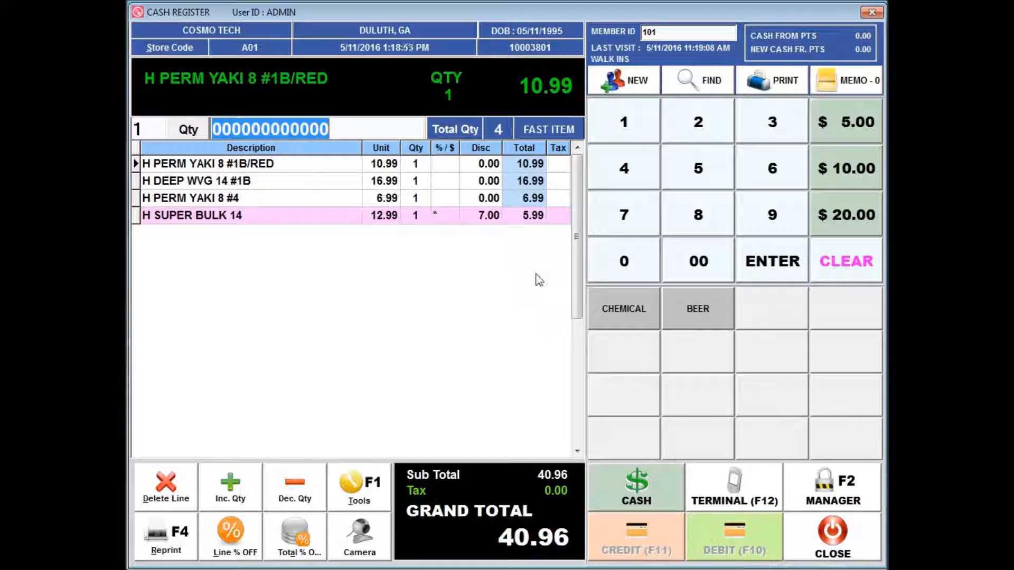
Step: Open the cashier tools again
click(359, 488)
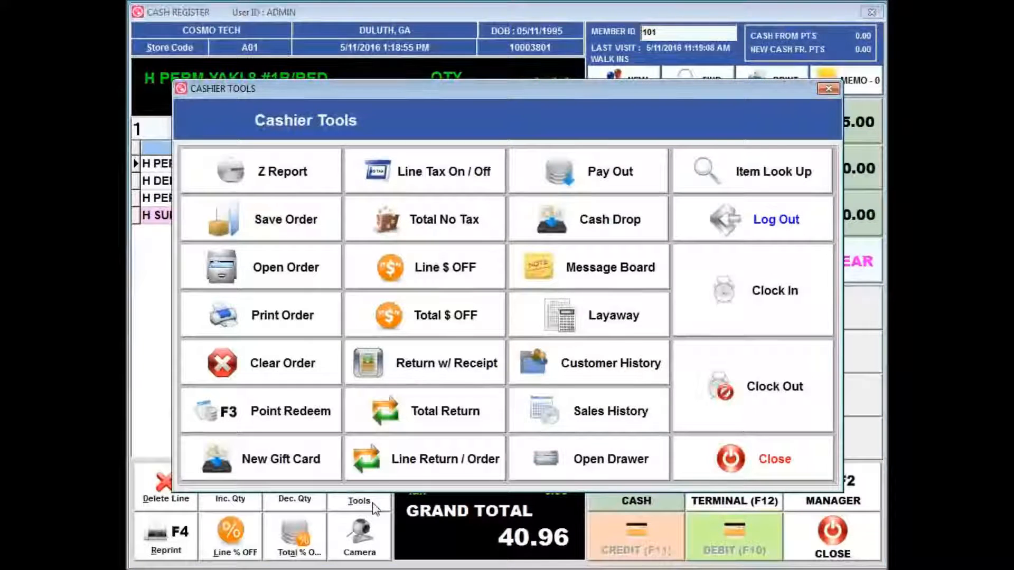